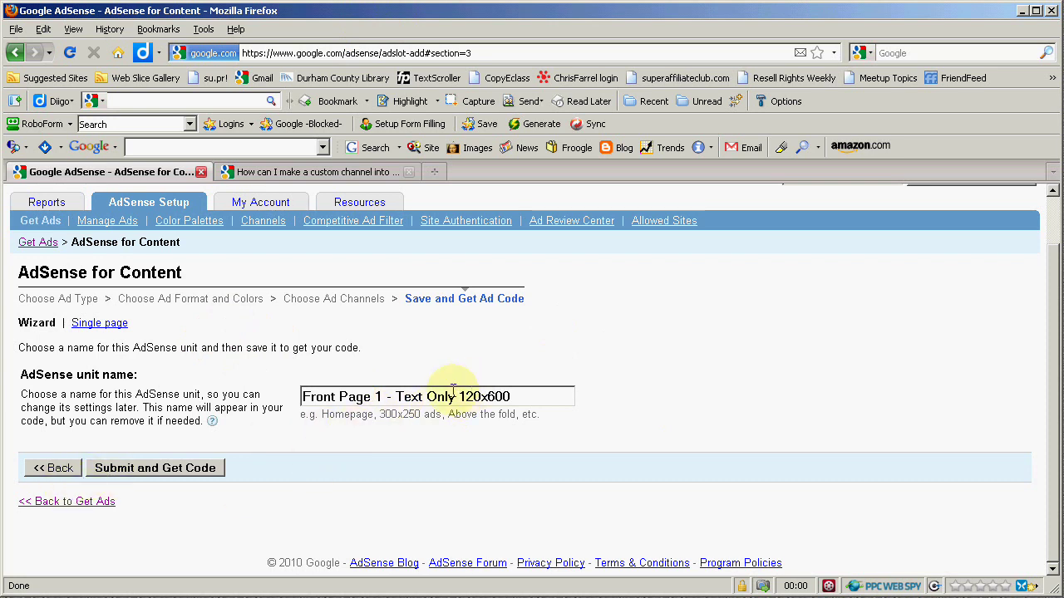
# Step: Step back from Save and Get Ad Code, past Ad Channels, to the ad format and colours step
pyautogui.click(51, 469)
pyautogui.scroll(-4, 370, 503)
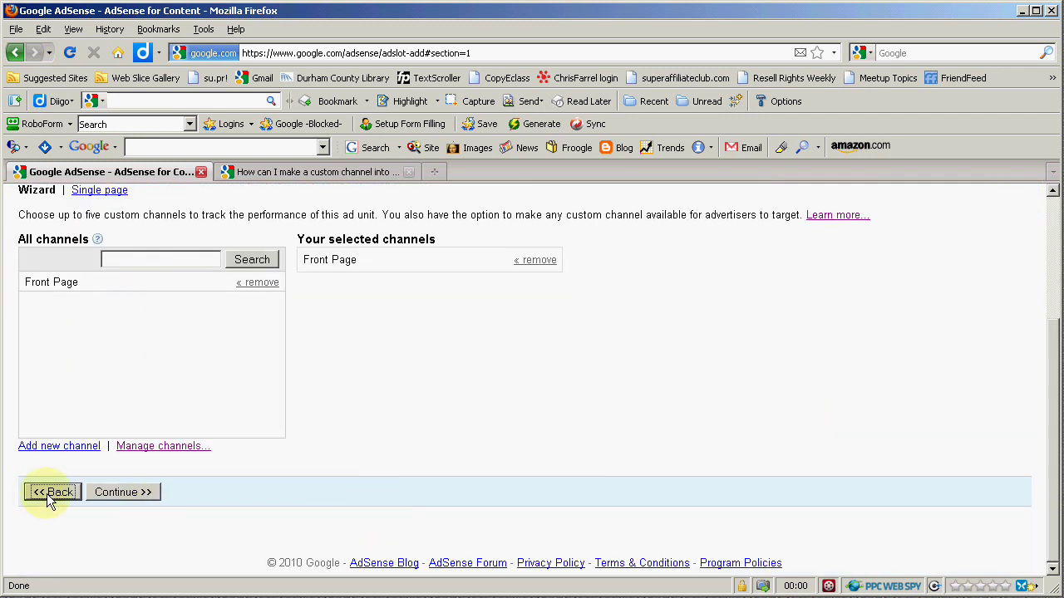
pyautogui.click(51, 493)
pyautogui.scroll(-10, 138, 499)
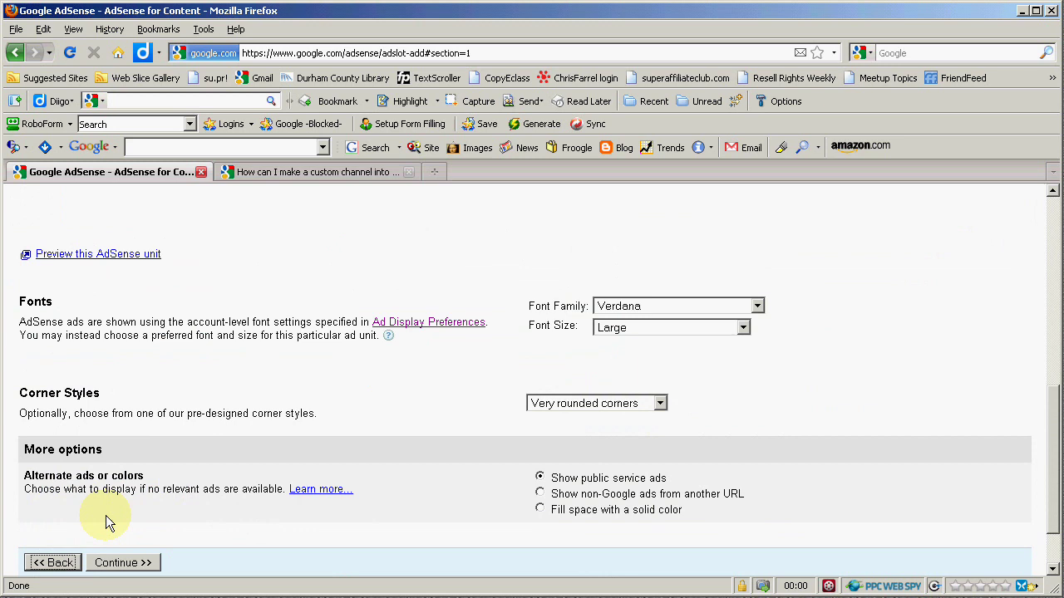
# Step: Return to the ad type step and set the Ad unit type to Image ads only
pyautogui.scroll(-2, 106, 515)
pyautogui.click(54, 494)
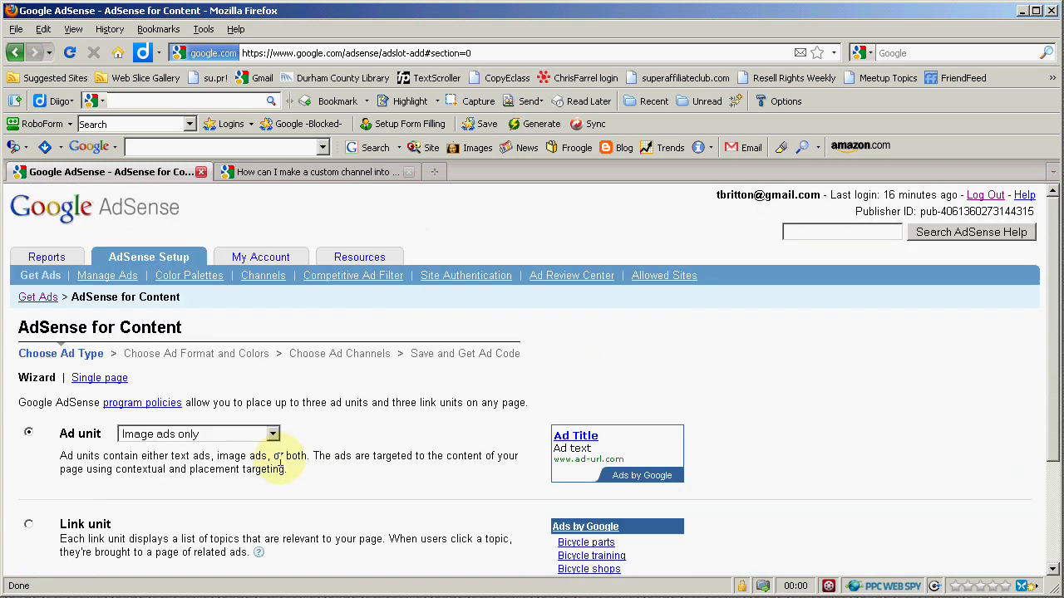
pyautogui.click(275, 434)
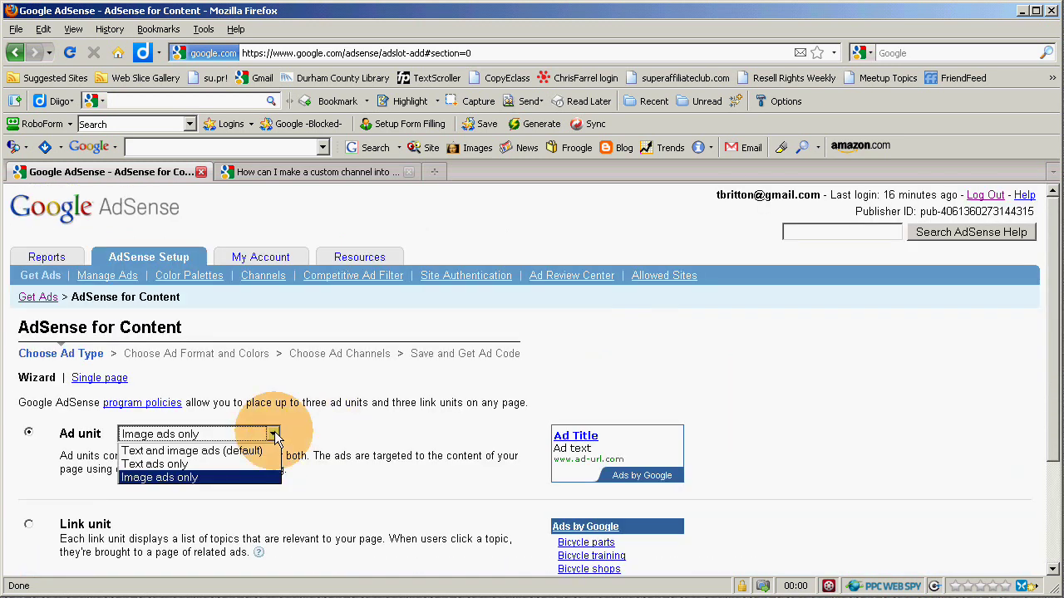
pyautogui.click(264, 434)
pyautogui.click(171, 432)
pyautogui.click(155, 463)
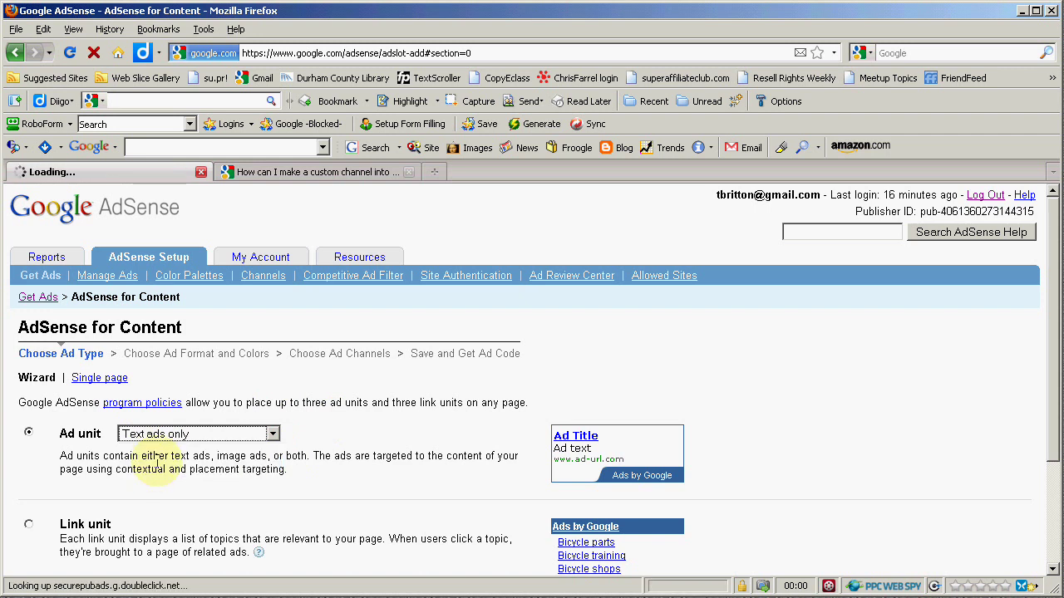
pyautogui.click(169, 434)
pyautogui.click(162, 480)
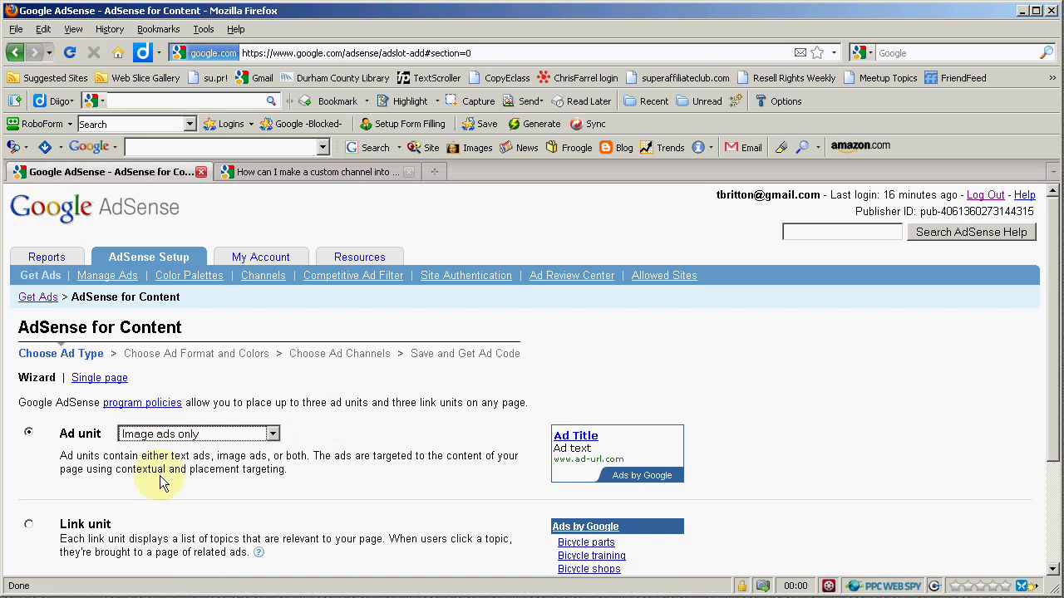
# Step: Continue to the format step and check the ad size list without changing it
pyautogui.scroll(-3, 268, 455)
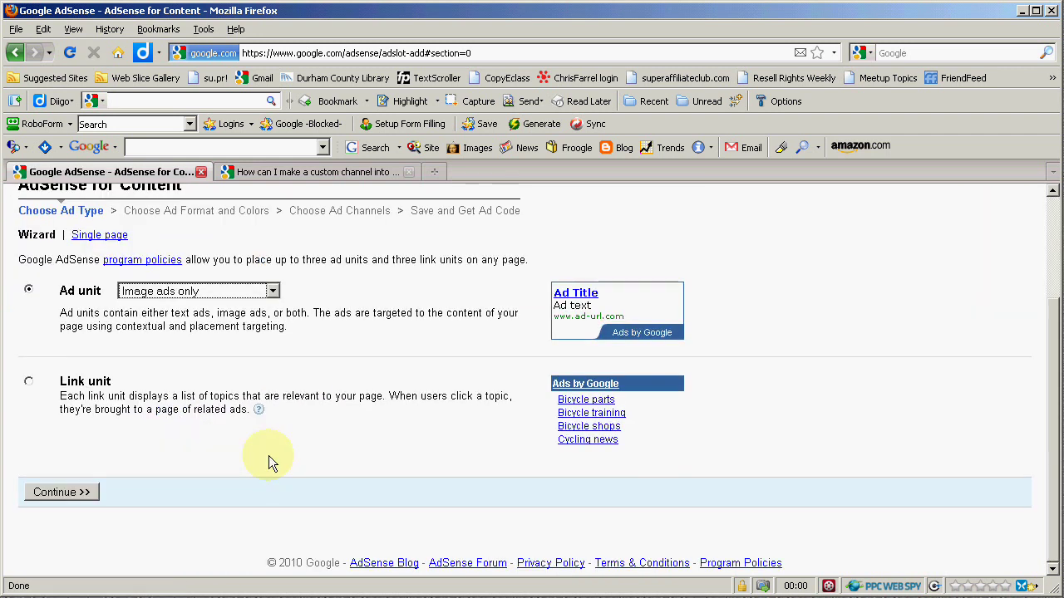
pyautogui.click(67, 489)
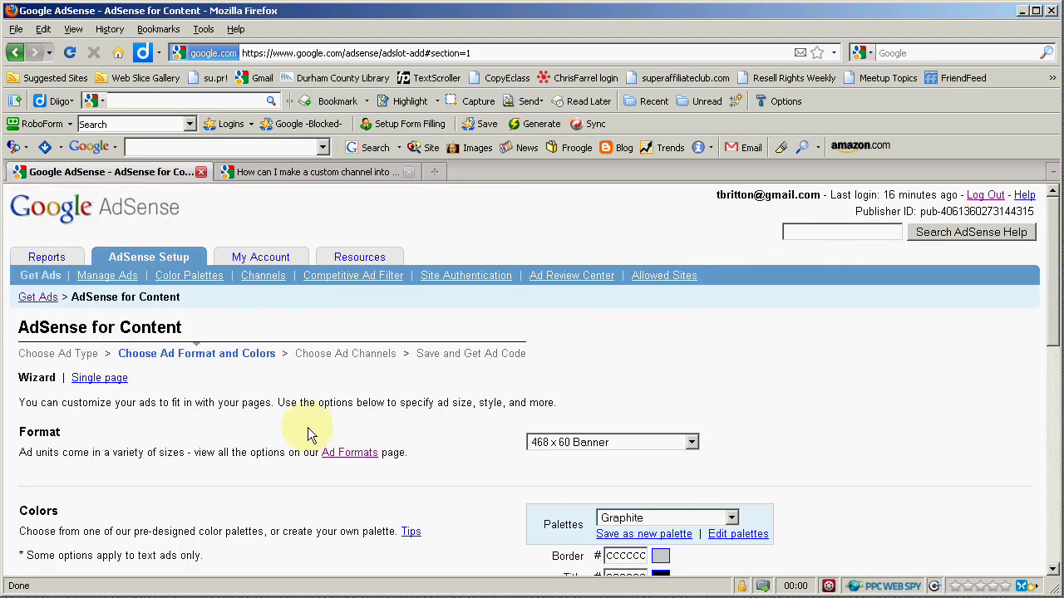
pyautogui.scroll(-4, 598, 335)
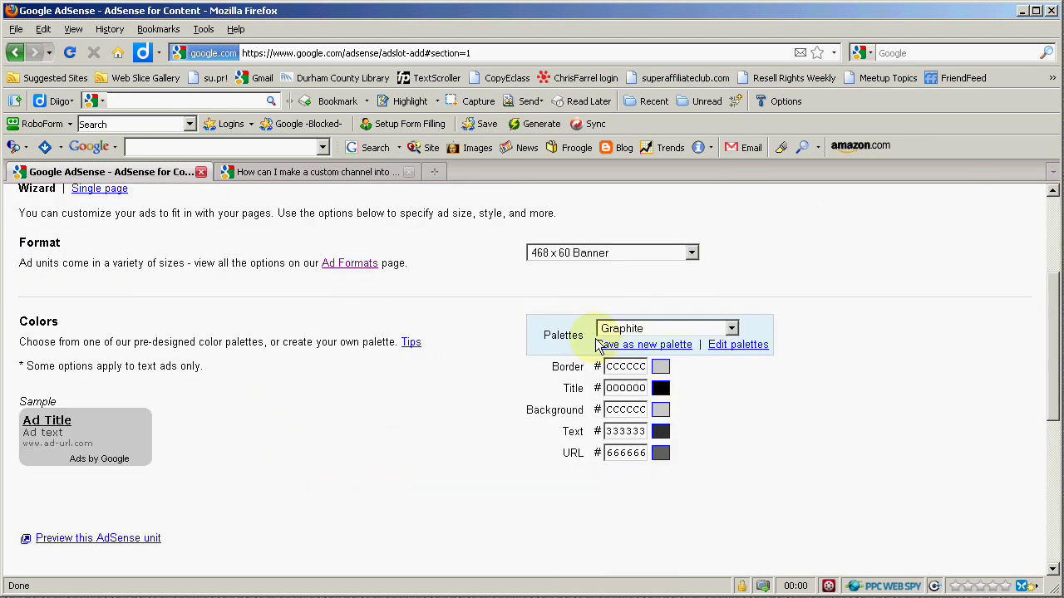
pyautogui.click(672, 255)
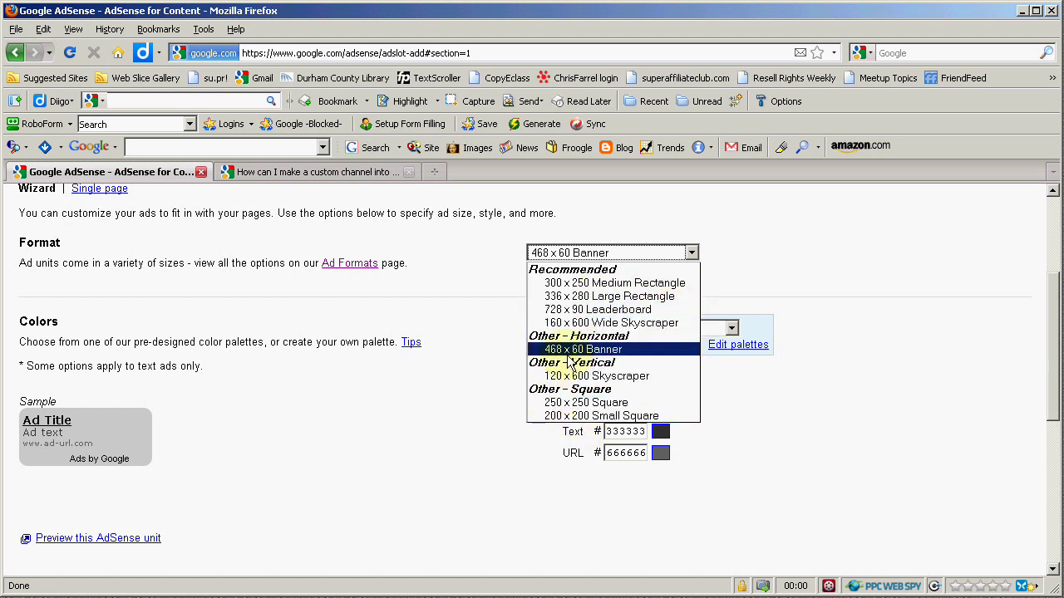
pyautogui.click(344, 369)
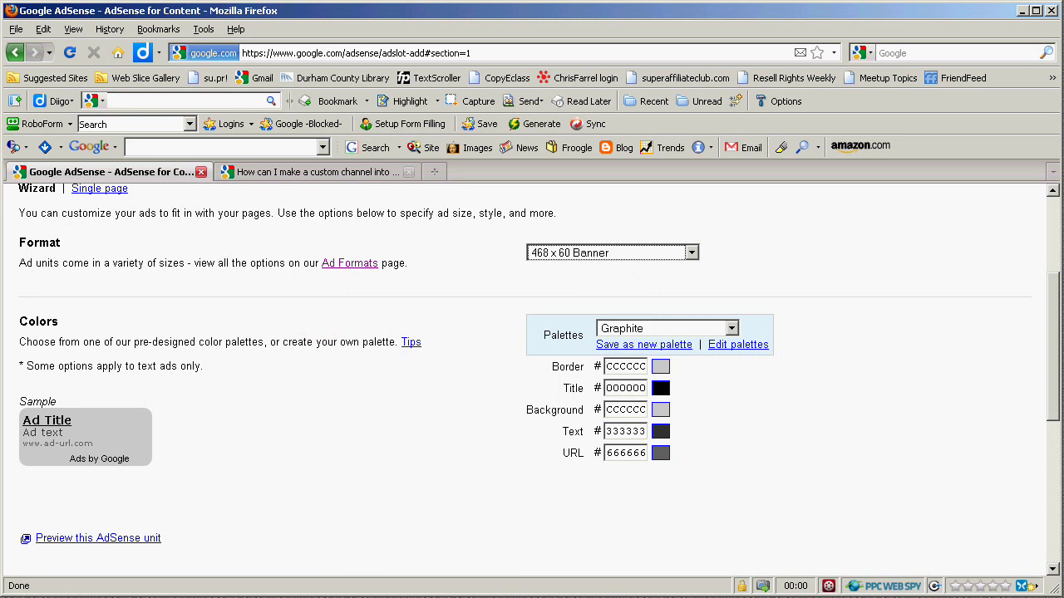
pyautogui.moveTo(501, 86); pyautogui.dragTo(612, 76)
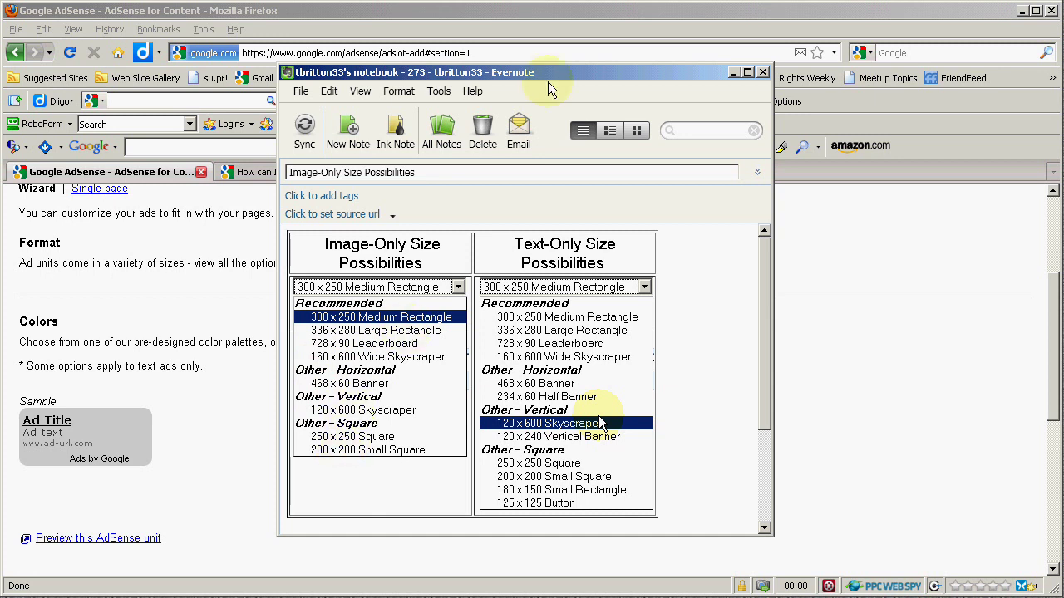
# Step: Hide the note, go back and set the ad type to Text and image ads (default)
pyautogui.click(133, 262)
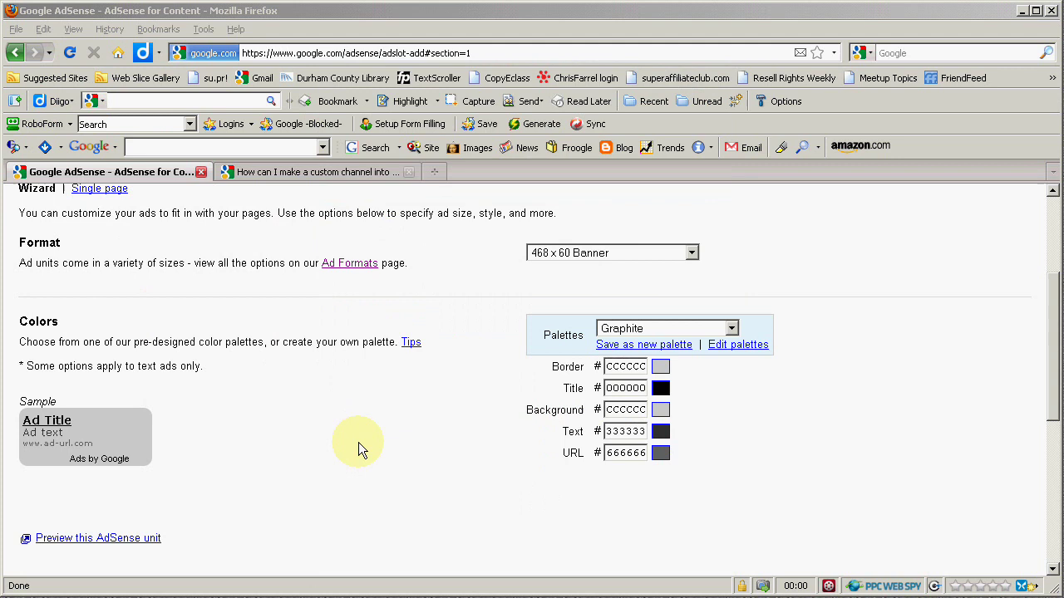
pyautogui.scroll(-5, 358, 447)
pyautogui.scroll(-3, 79, 514)
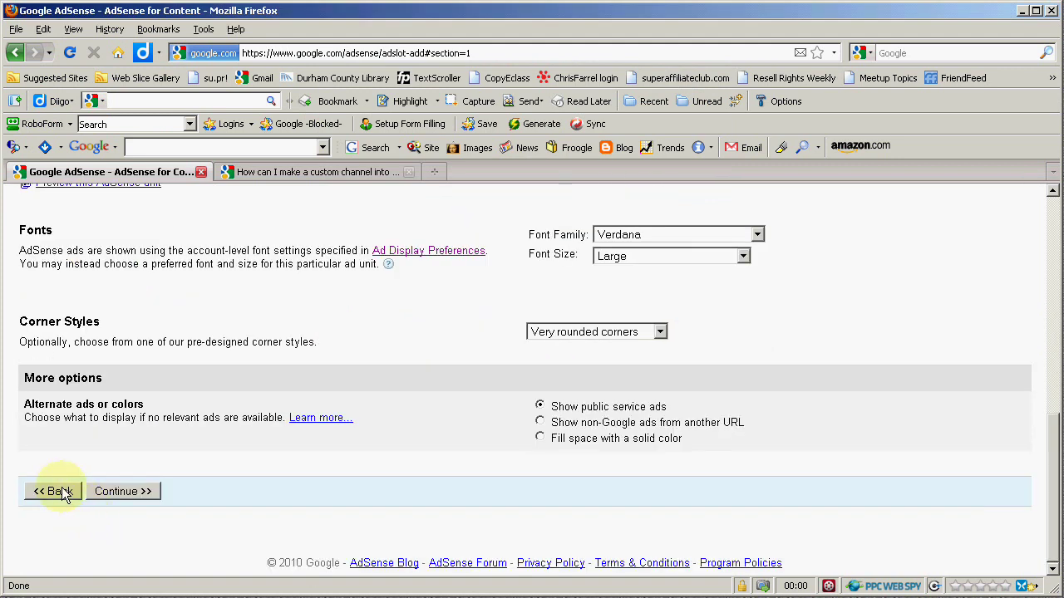
pyautogui.click(58, 491)
pyautogui.click(244, 433)
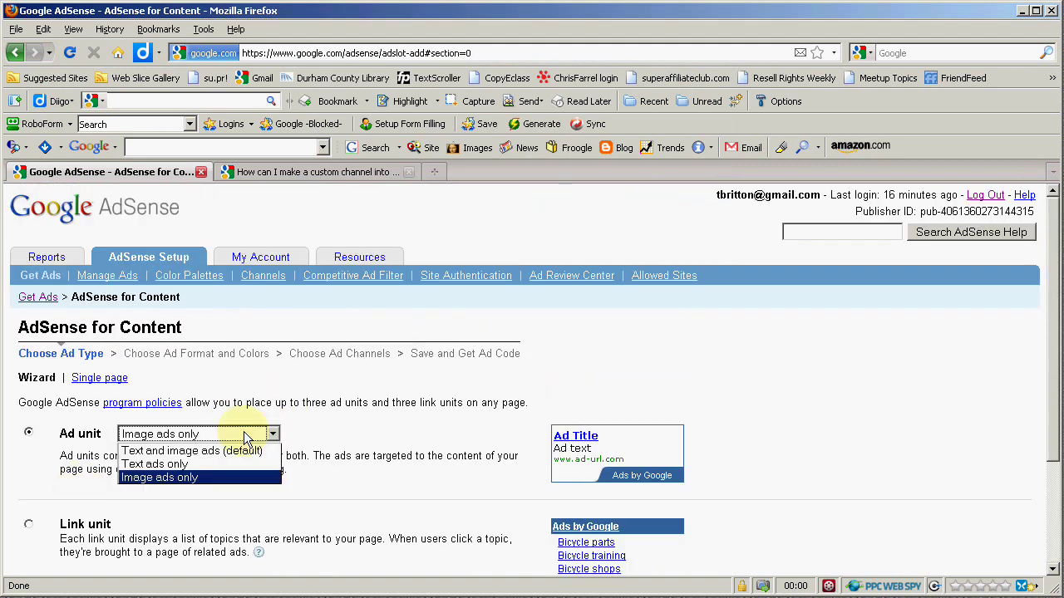
pyautogui.click(241, 454)
# Step: Continue to the format step and browse the fuller list of ad sizes
pyautogui.scroll(-3, 357, 440)
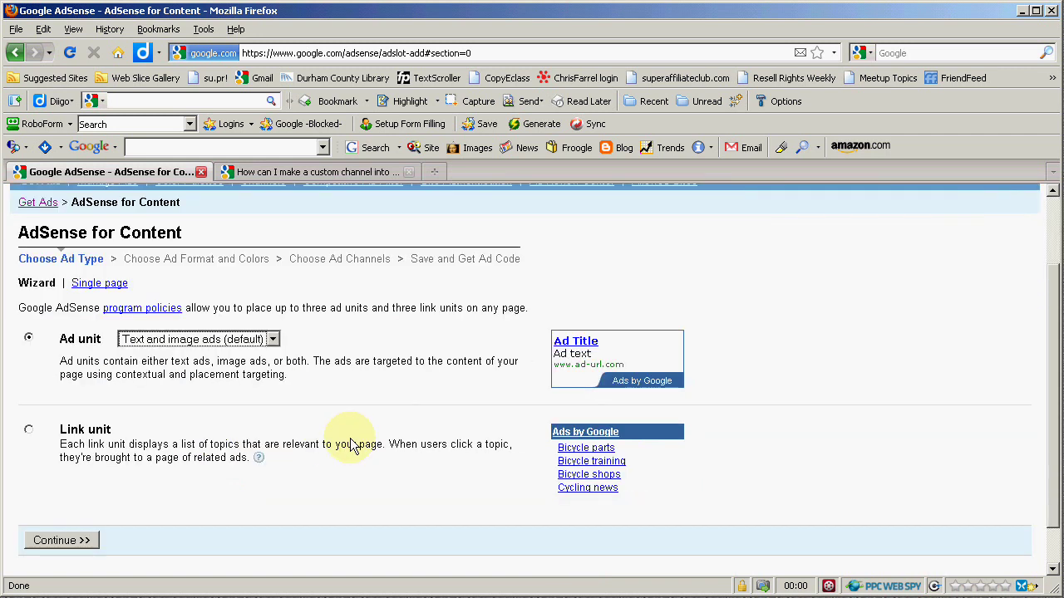
pyautogui.click(56, 496)
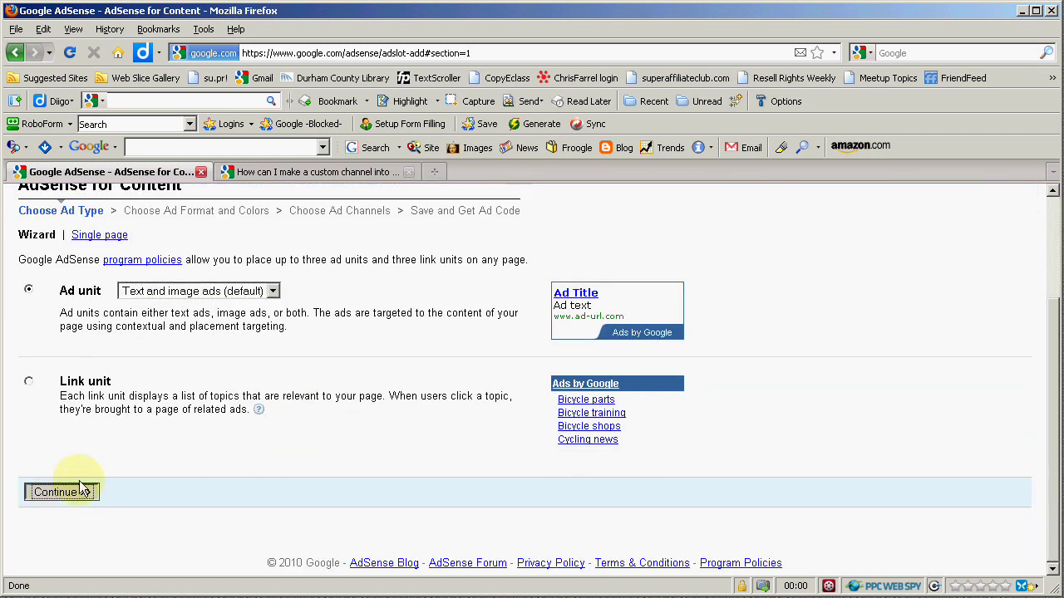
pyautogui.scroll(-4, 457, 479)
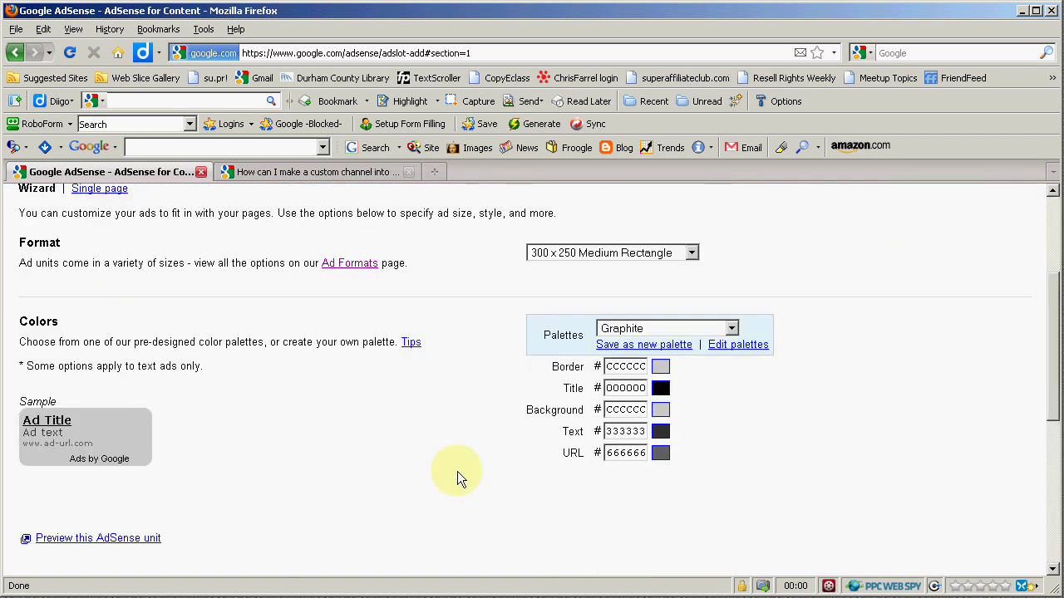
pyautogui.click(661, 251)
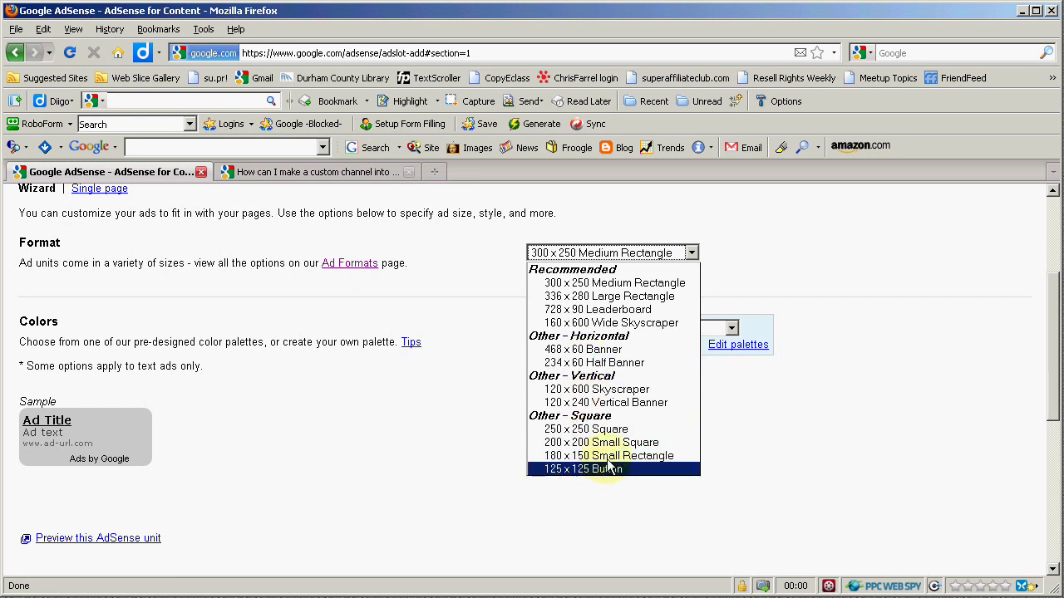
pyautogui.press('Up')
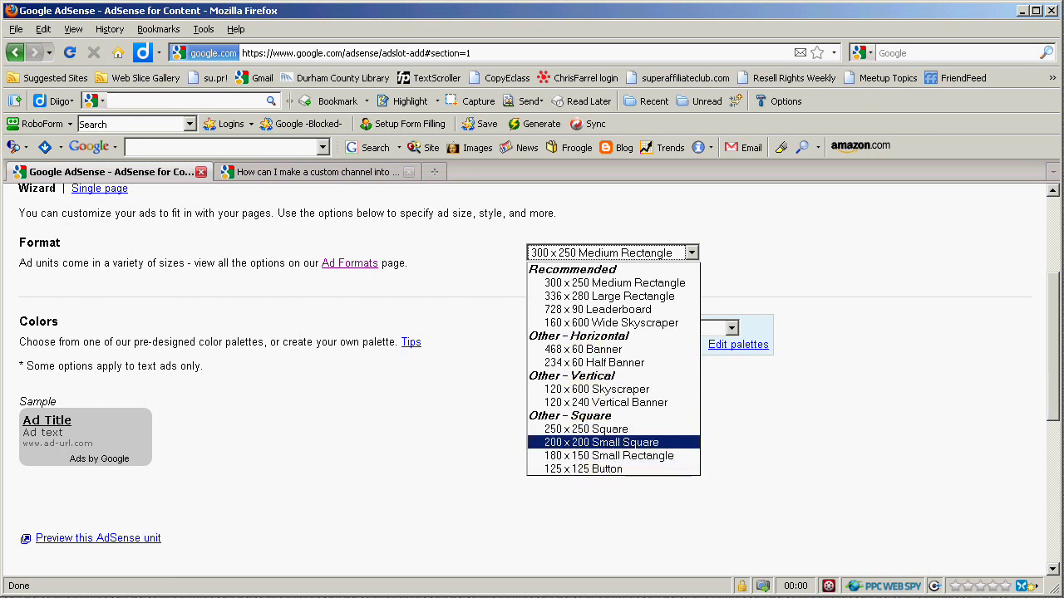
pyautogui.hotkey('alt', 'Tab')
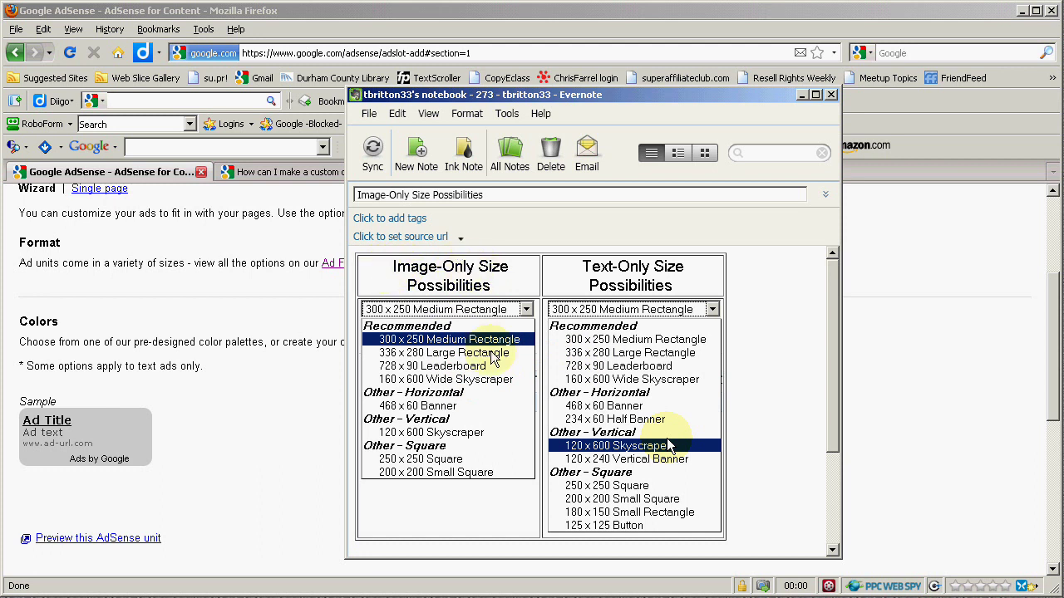
pyautogui.click(614, 93)
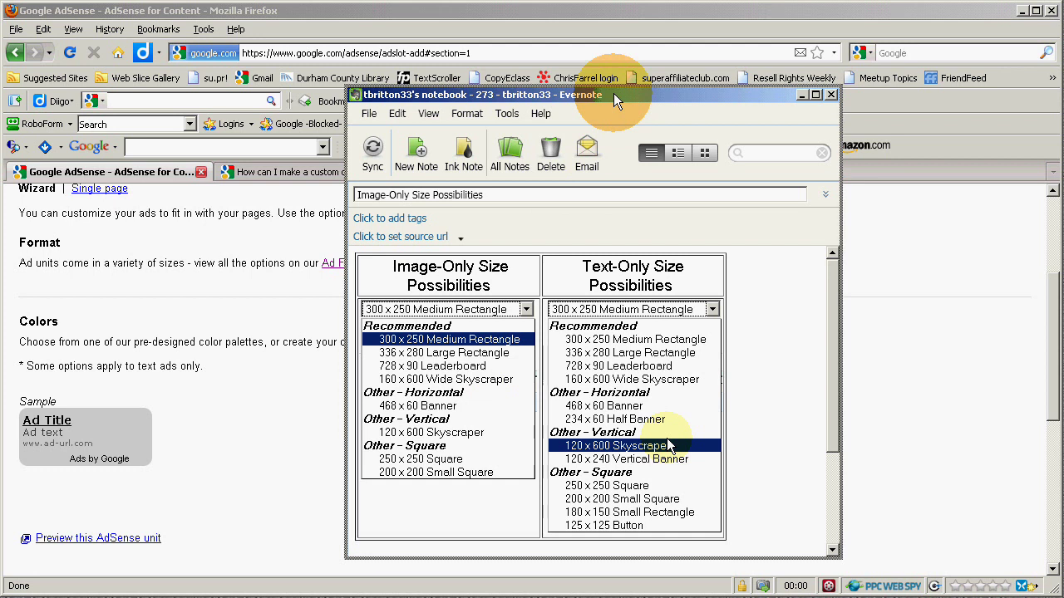
# Step: Return to the ad type step and restrict the ad unit to Image ads only
pyautogui.click(329, 207)
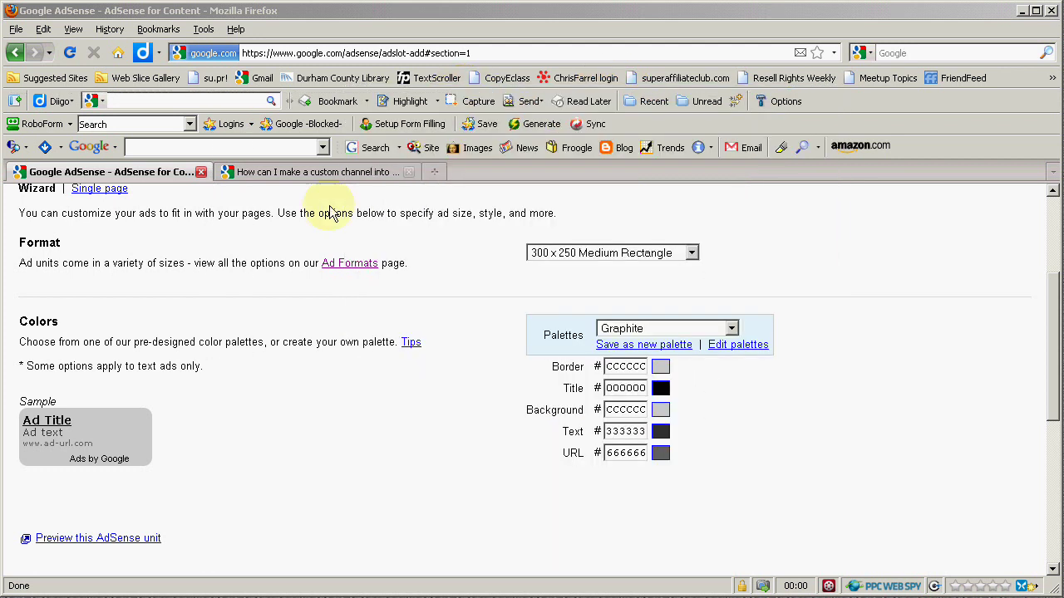
pyautogui.scroll(4, 425, 431)
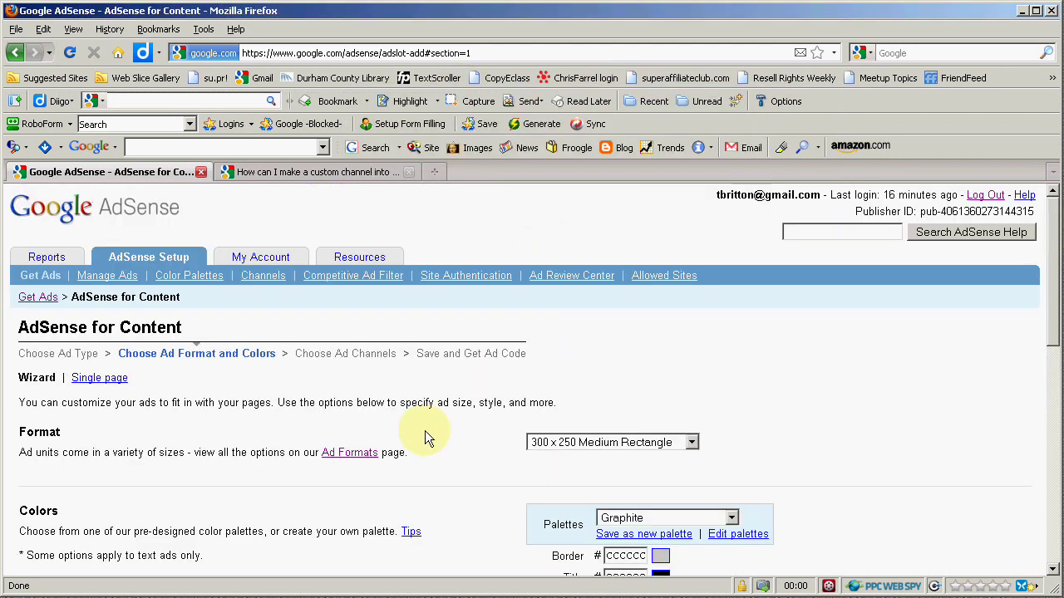
pyautogui.scroll(-10, 424, 430)
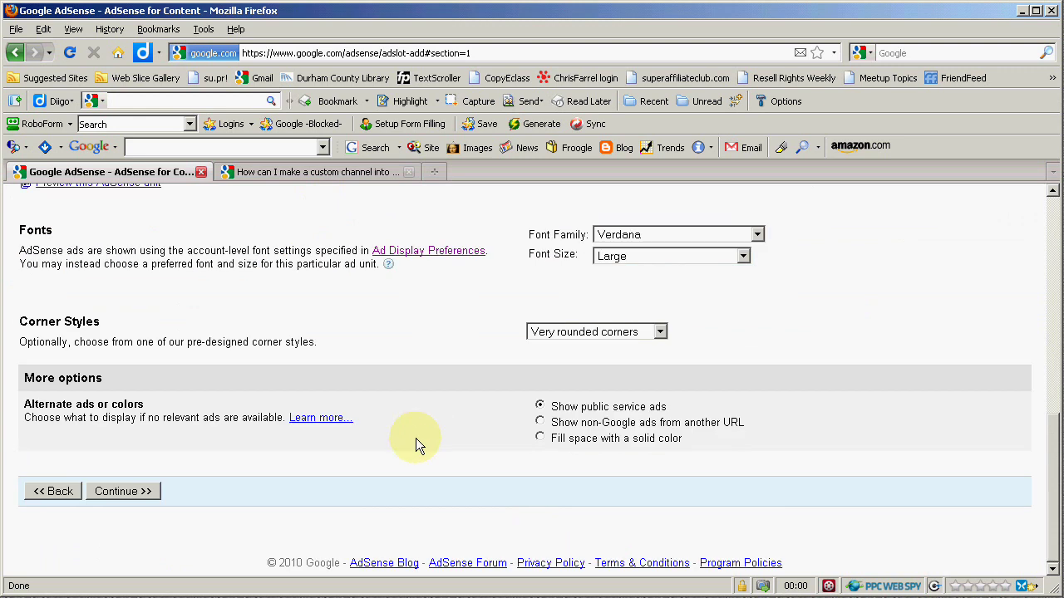
pyautogui.click(56, 492)
pyautogui.click(272, 434)
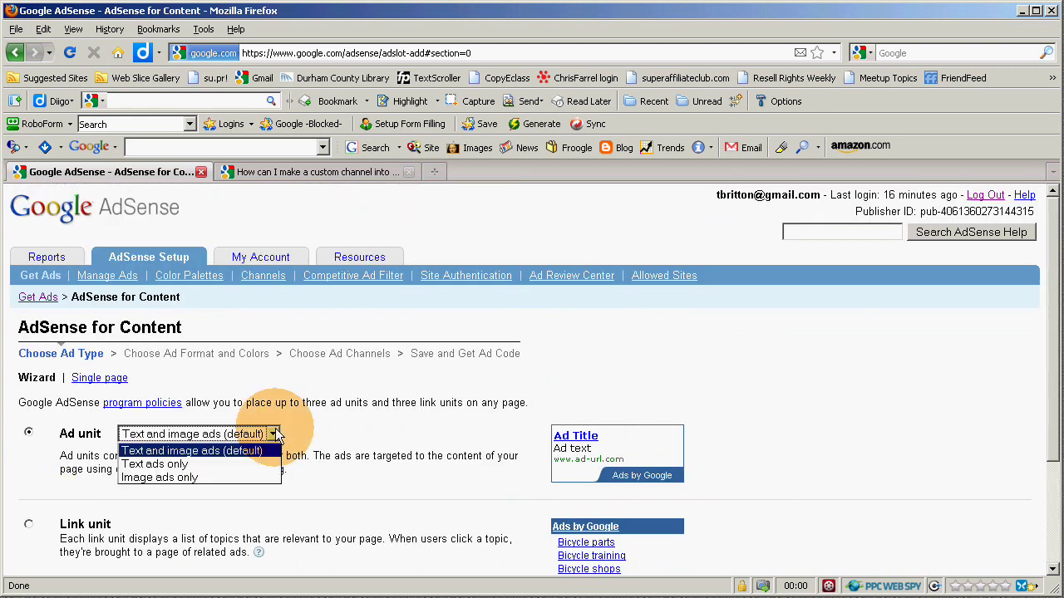
pyautogui.click(225, 477)
# Step: Continue to the format step and set the ad size to 120 x 600 Skyscraper
pyautogui.scroll(-3, 333, 469)
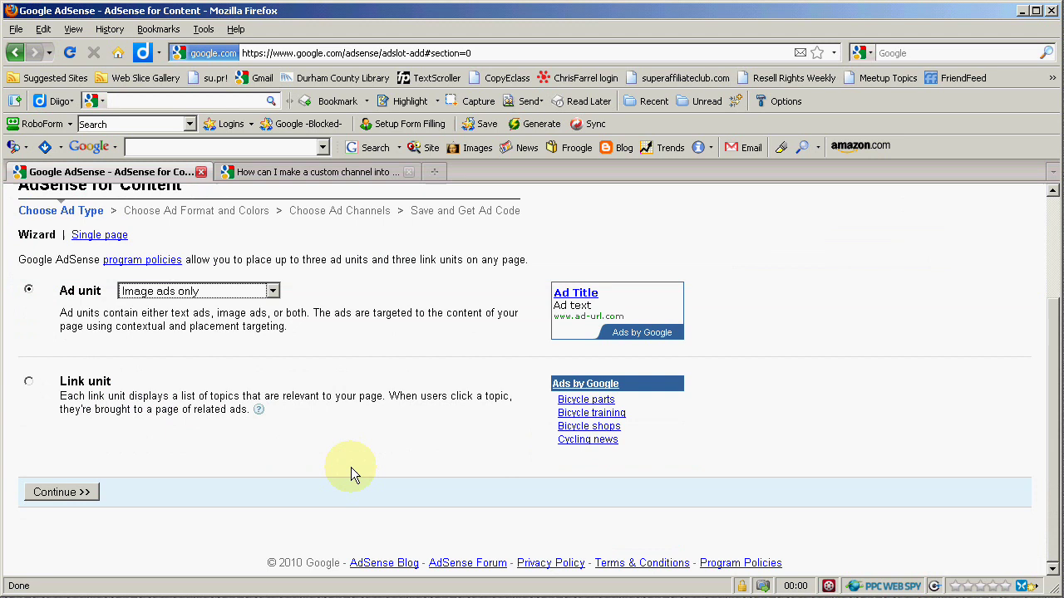
pyautogui.click(84, 489)
pyautogui.click(103, 488)
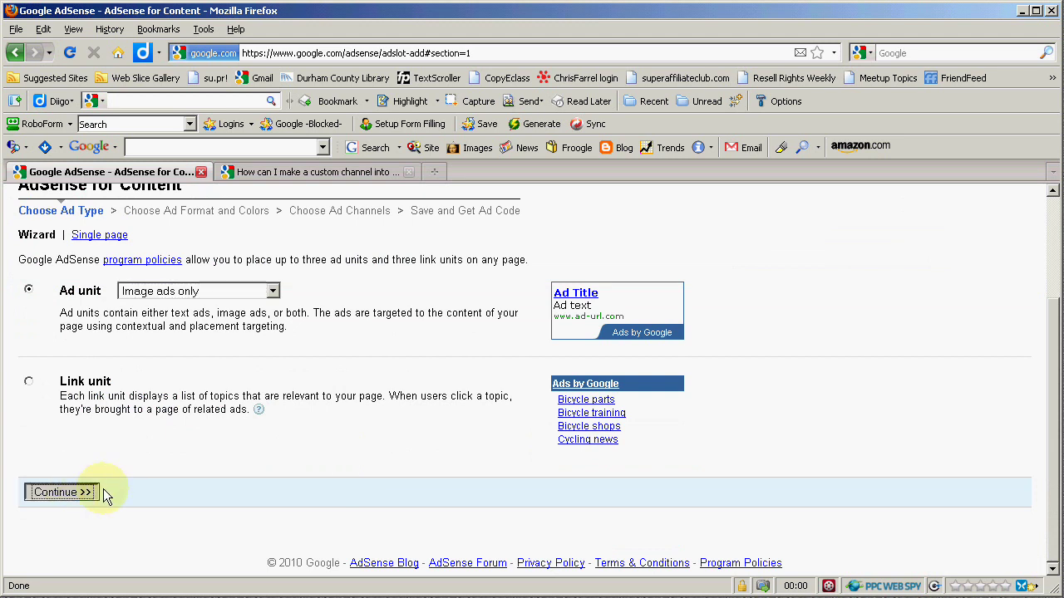
pyautogui.scroll(-1, 440, 461)
pyautogui.click(572, 353)
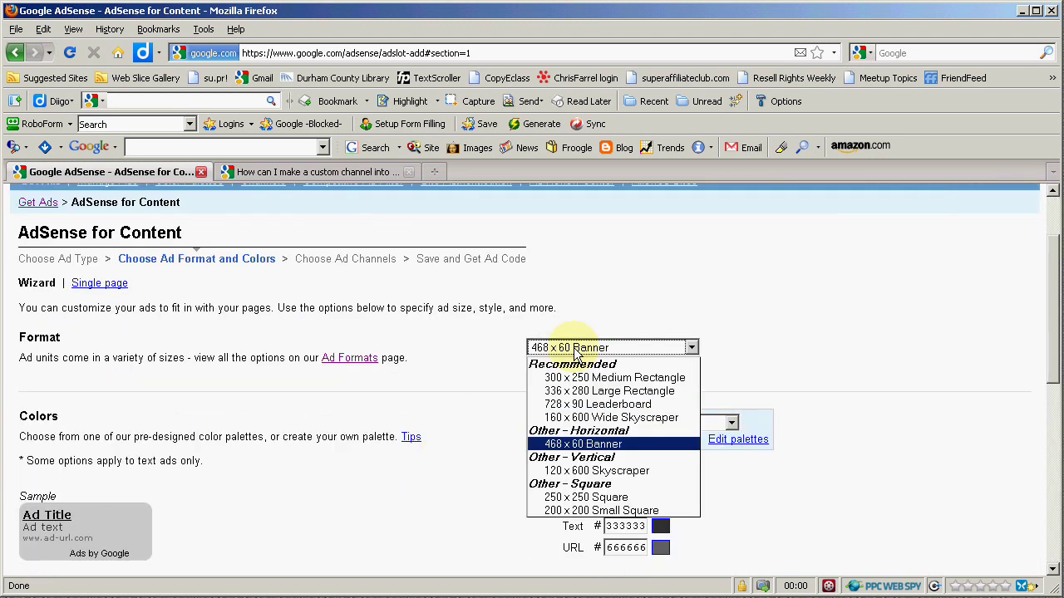
pyautogui.click(597, 471)
pyautogui.scroll(-3, 451, 457)
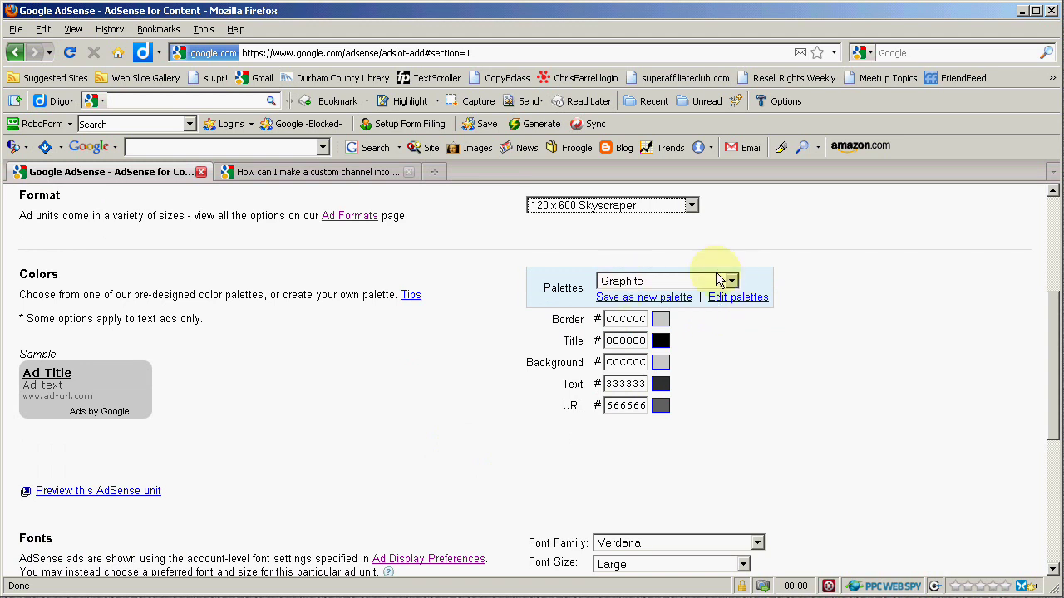
pyautogui.click(716, 285)
pyautogui.click(675, 311)
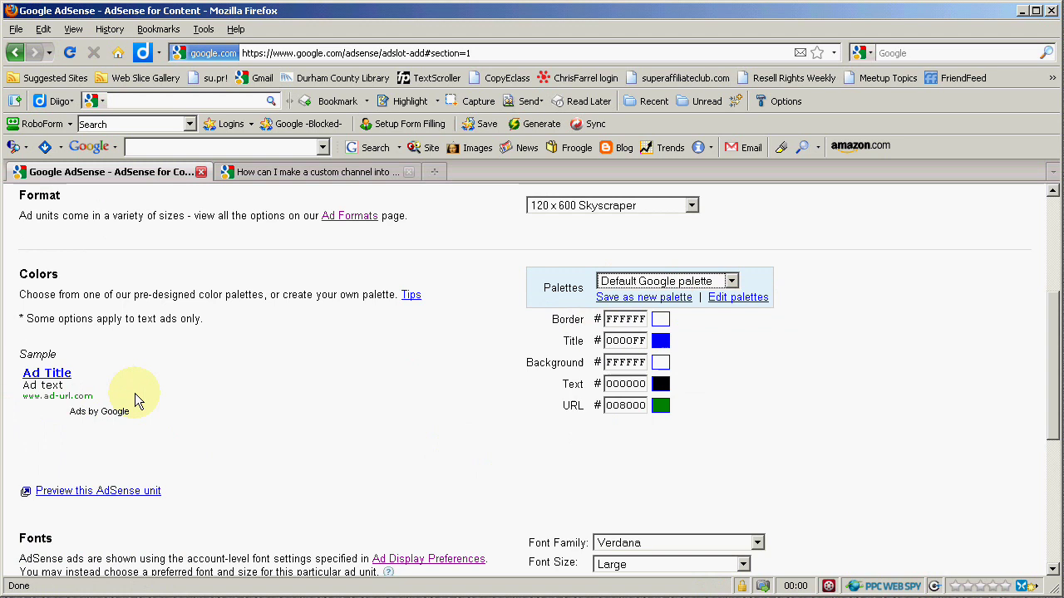
pyautogui.click(644, 286)
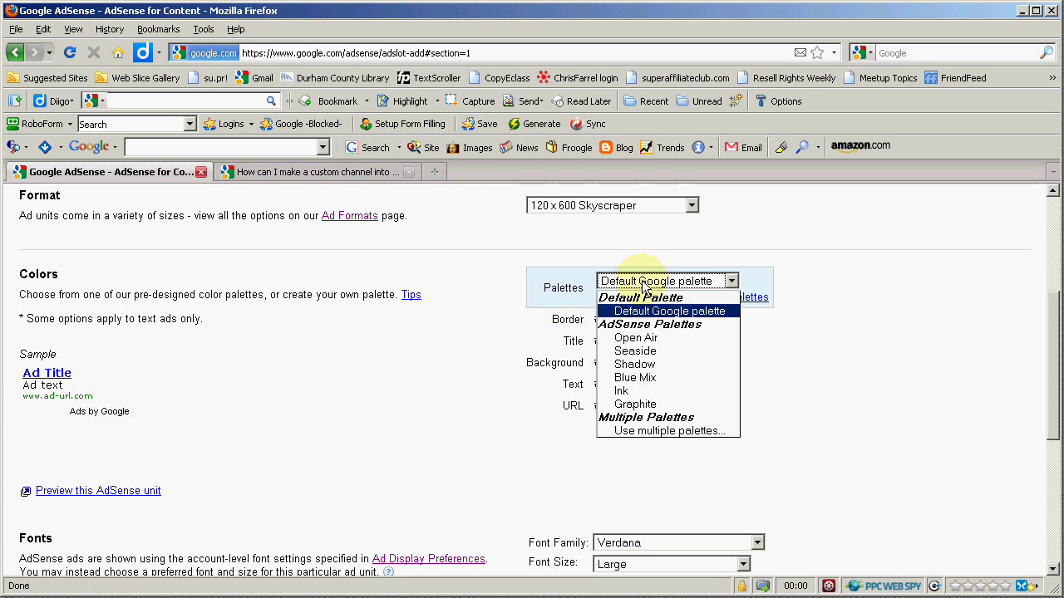
pyautogui.click(636, 335)
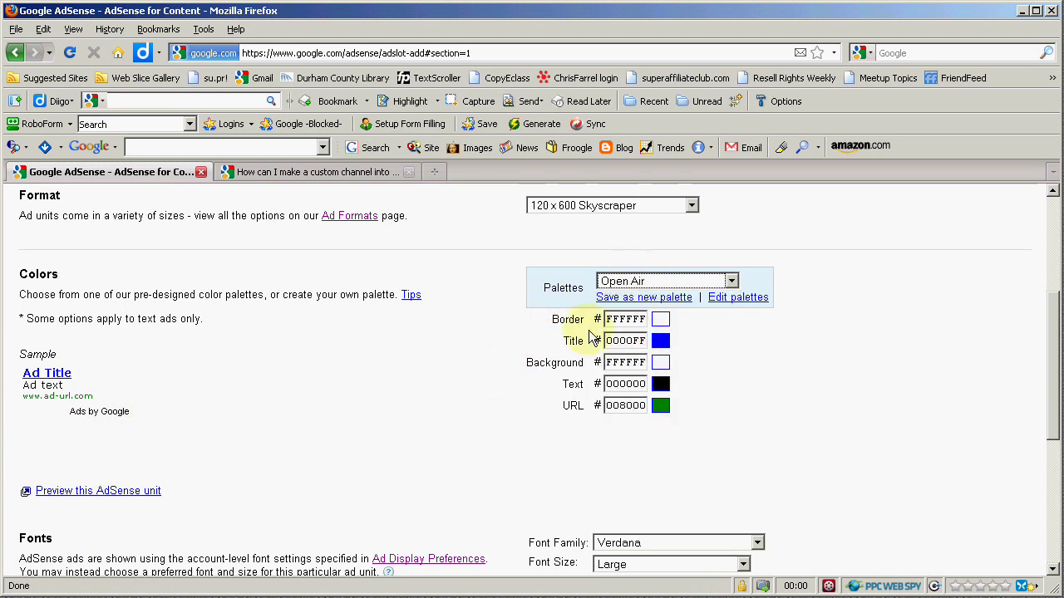
pyautogui.click(675, 283)
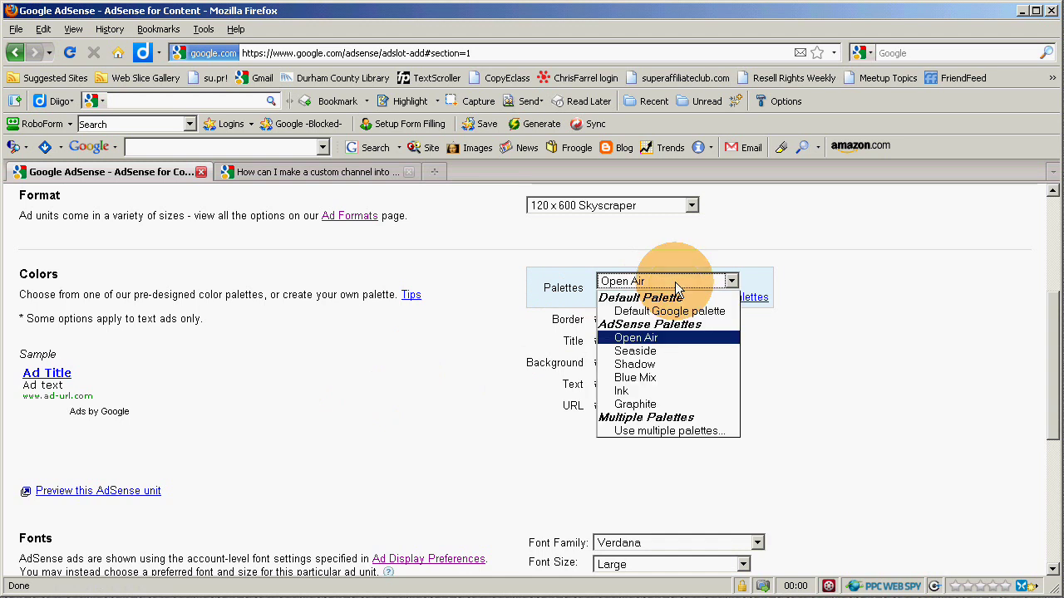
pyautogui.click(665, 352)
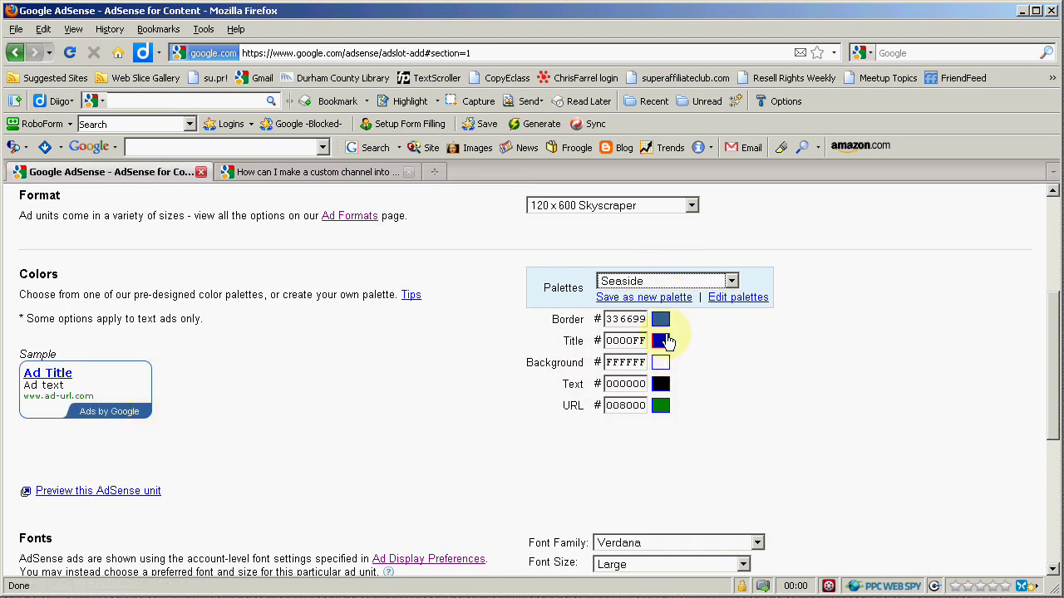
pyautogui.click(730, 281)
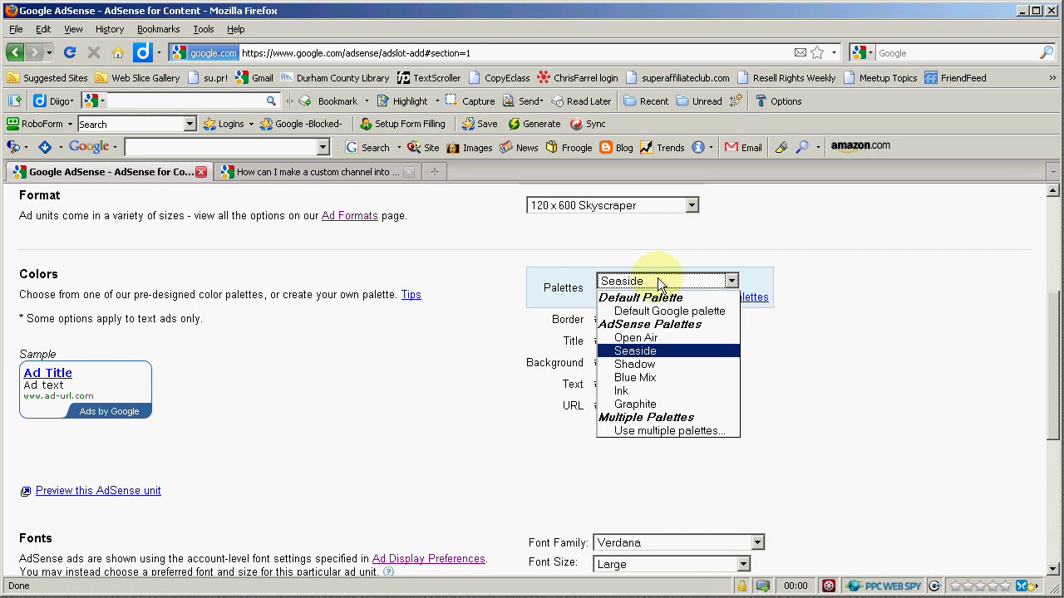
pyautogui.click(635, 364)
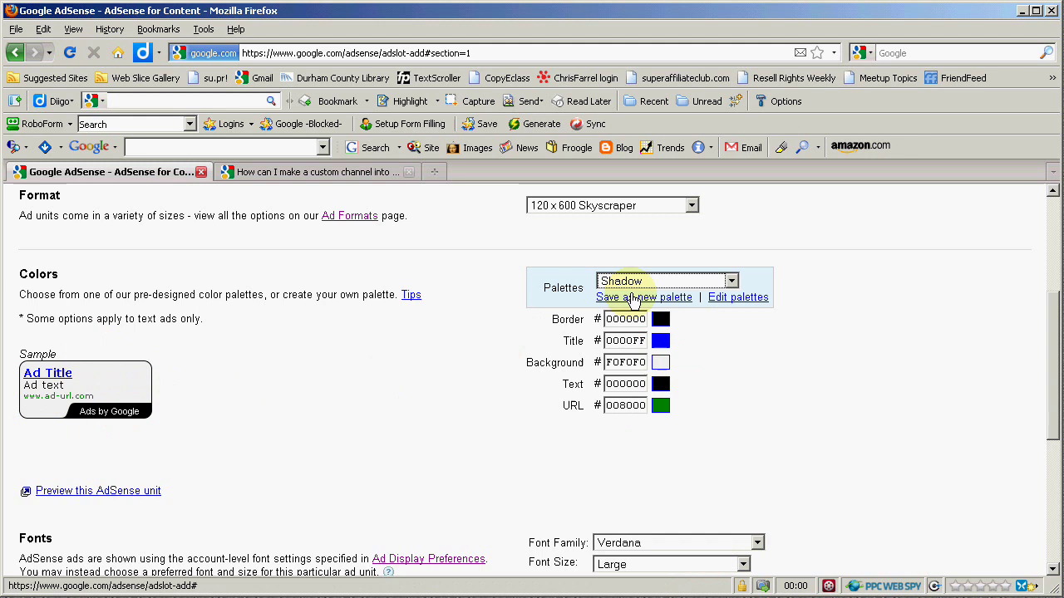
pyautogui.click(674, 281)
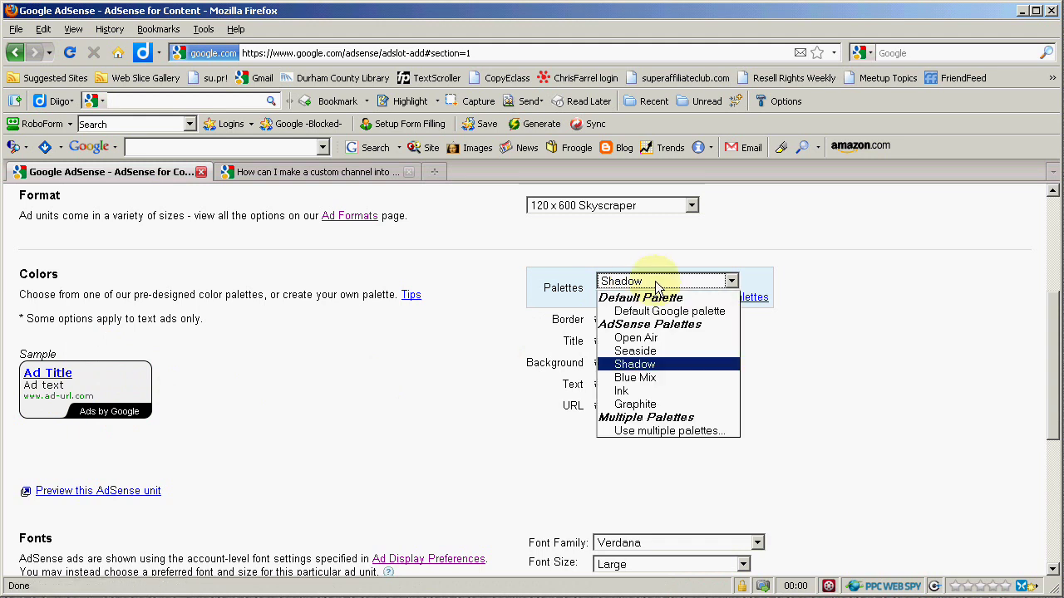
pyautogui.click(657, 377)
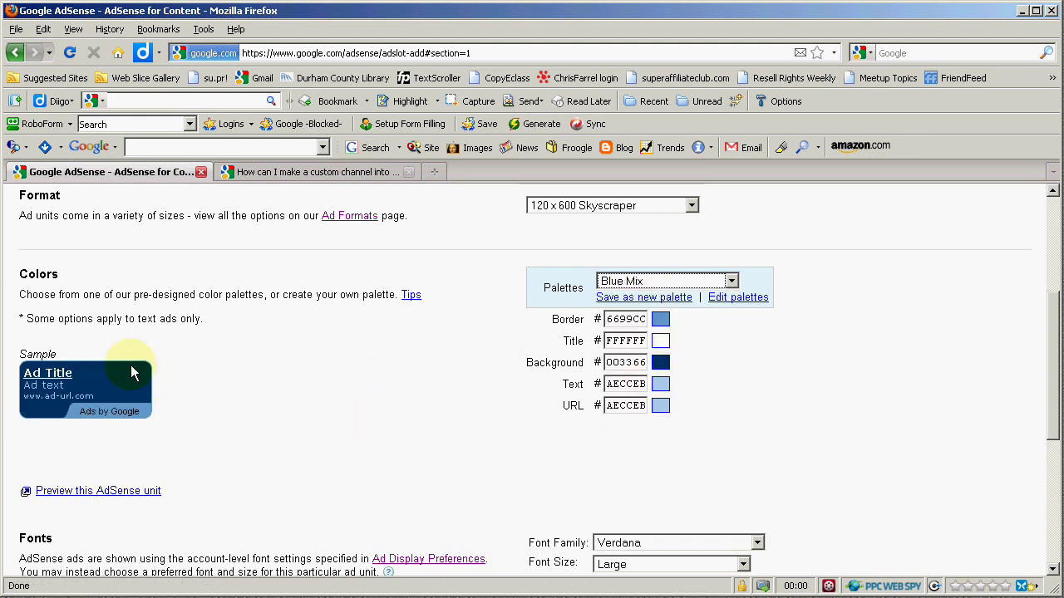
pyautogui.click(680, 280)
pyautogui.click(647, 390)
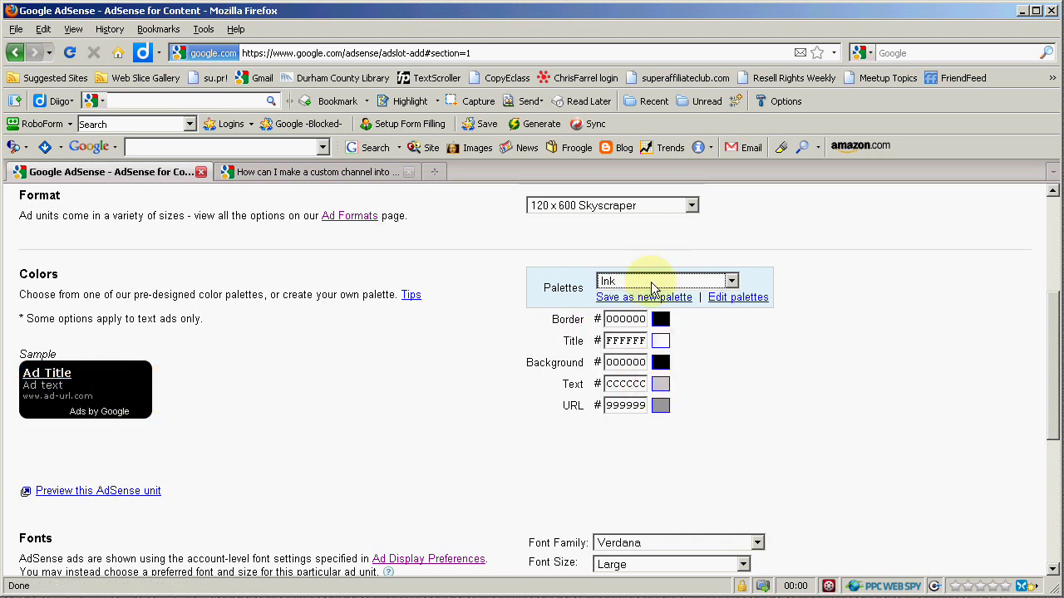
pyautogui.click(676, 281)
pyautogui.click(641, 405)
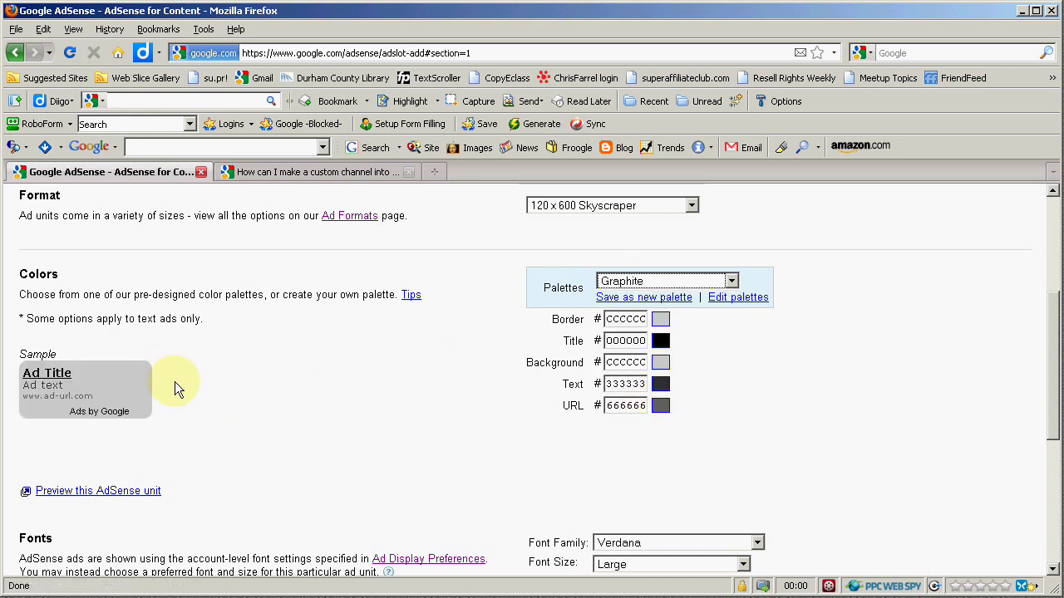
# Step: Change the Background colour hex value to fffccc
pyautogui.doubleClick(613, 362)
pyautogui.moveTo(625, 362); pyautogui.dragTo(674, 359)
pyautogui.write('fff')
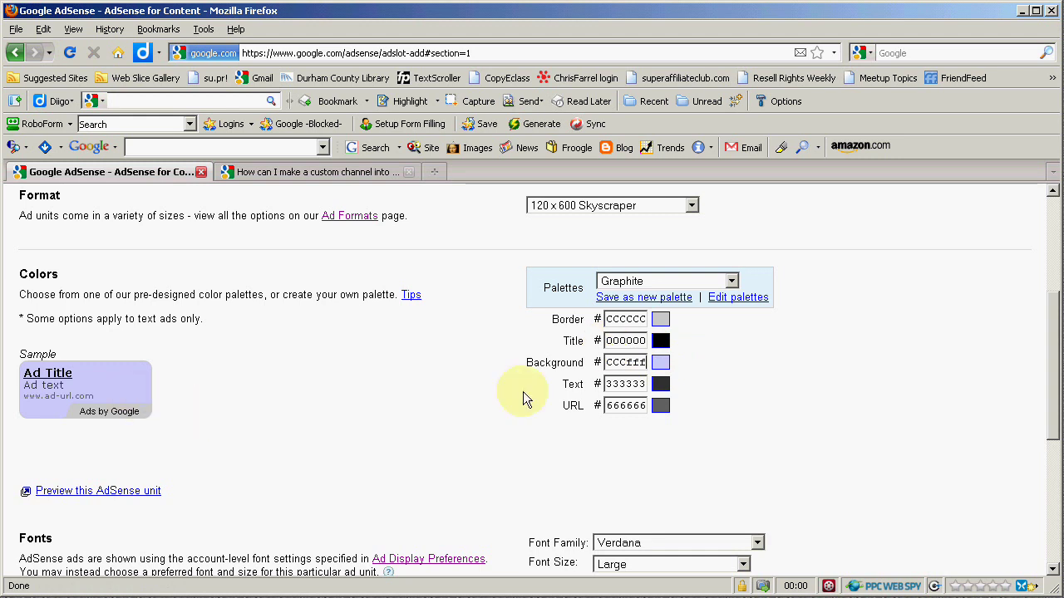
pyautogui.doubleClick(635, 362)
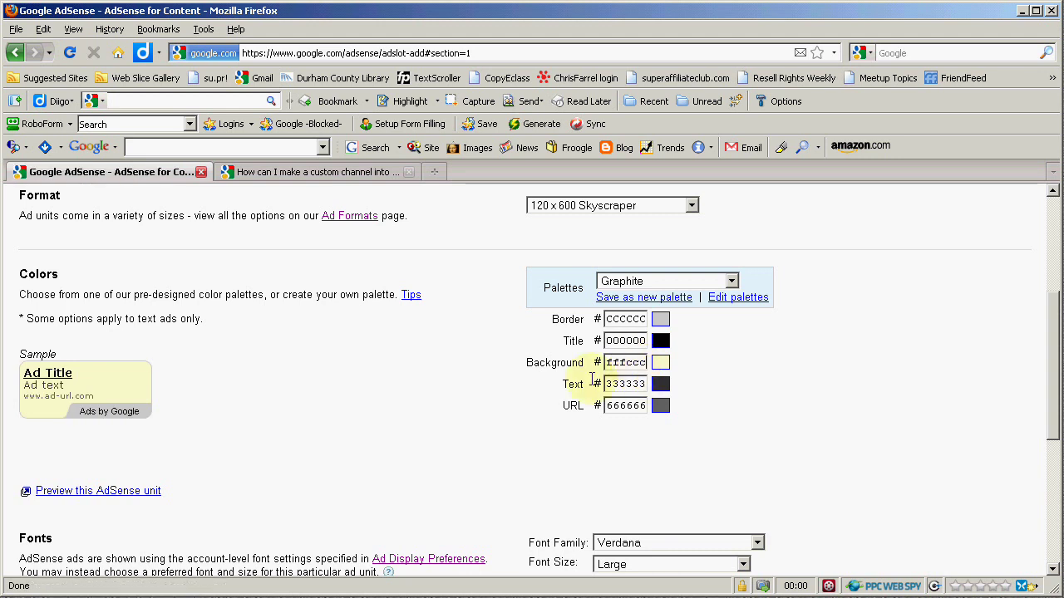
pyautogui.click(609, 363)
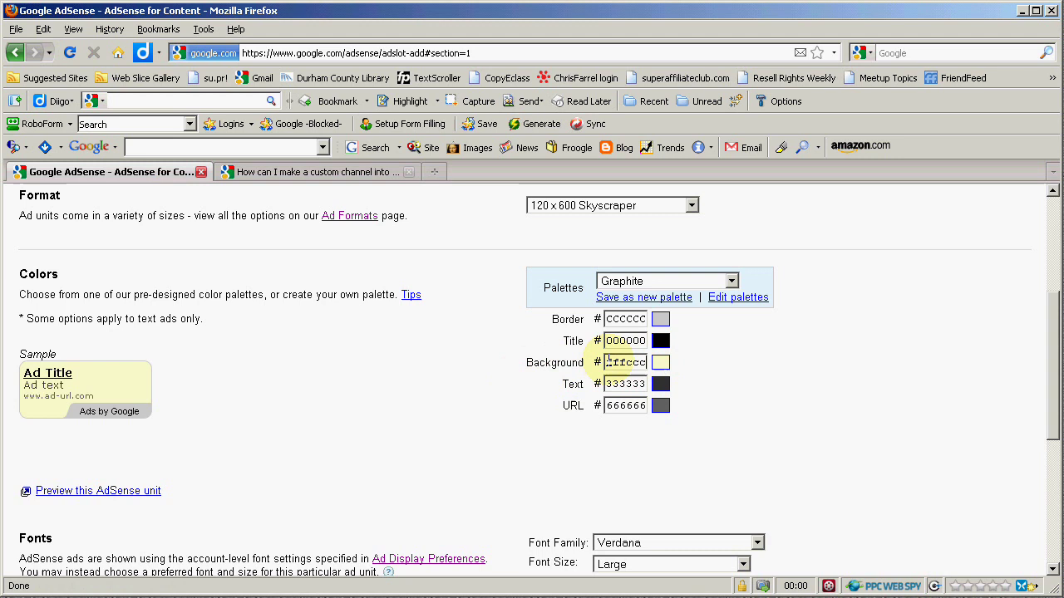
pyautogui.moveTo(608, 363); pyautogui.dragTo(665, 358)
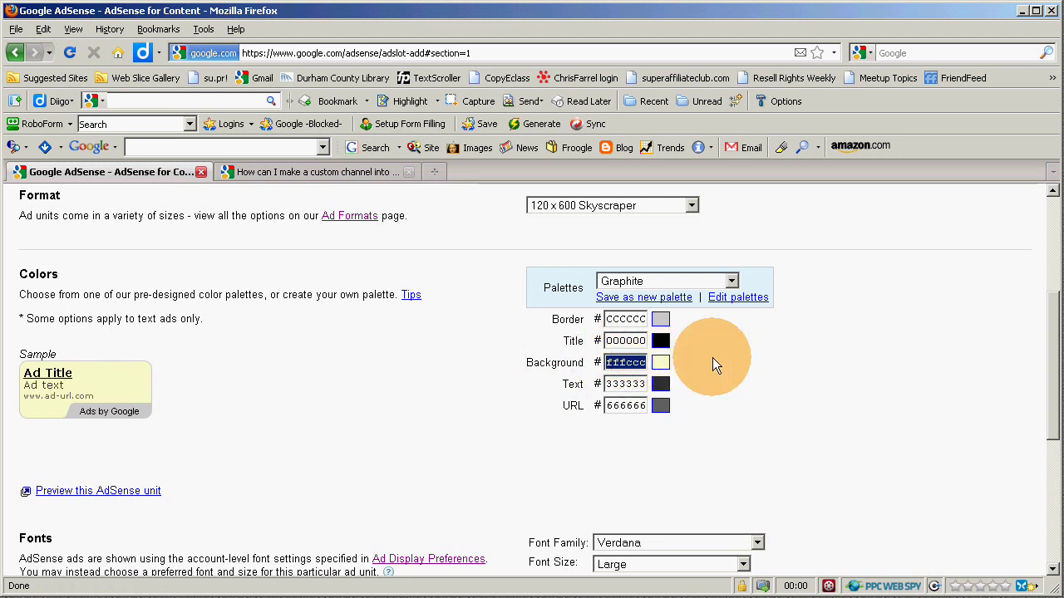
pyautogui.click(630, 362)
pyautogui.click(695, 369)
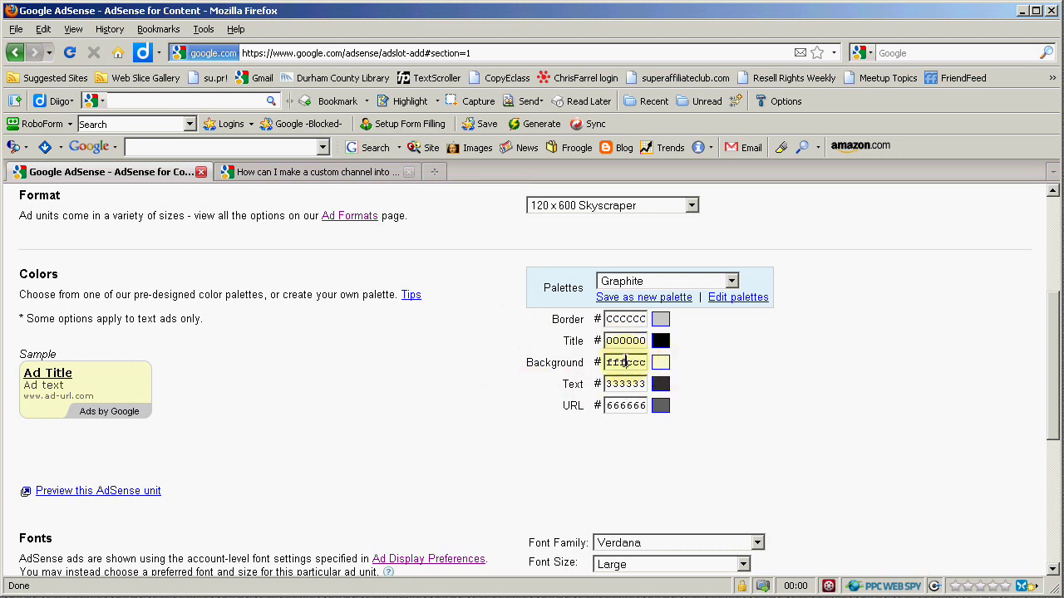
pyautogui.doubleClick(624, 363)
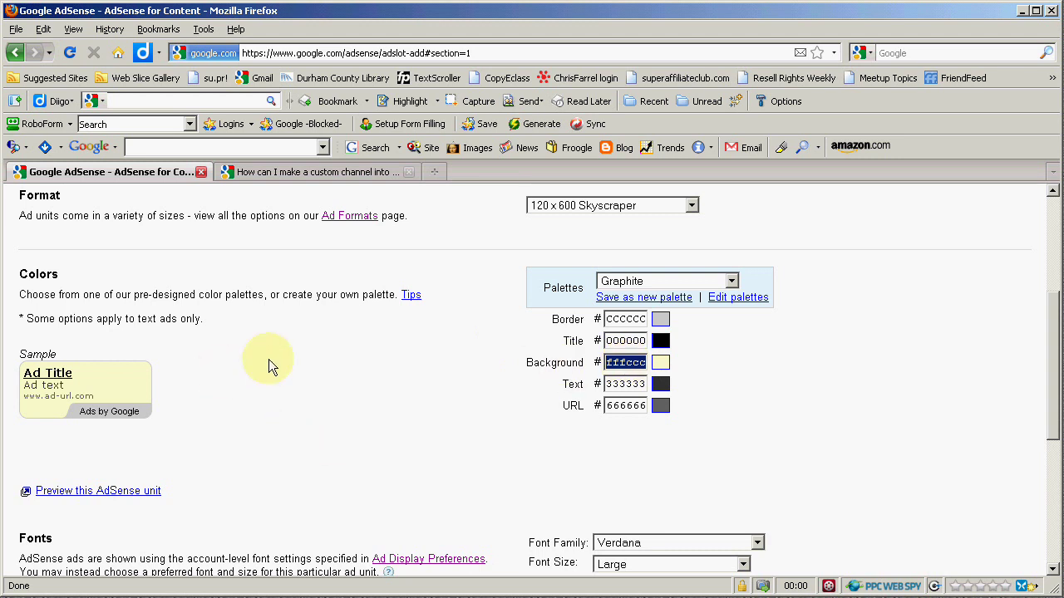
# Step: Apply the Open Air palette and change its background colour to FFFccc
pyautogui.click(730, 282)
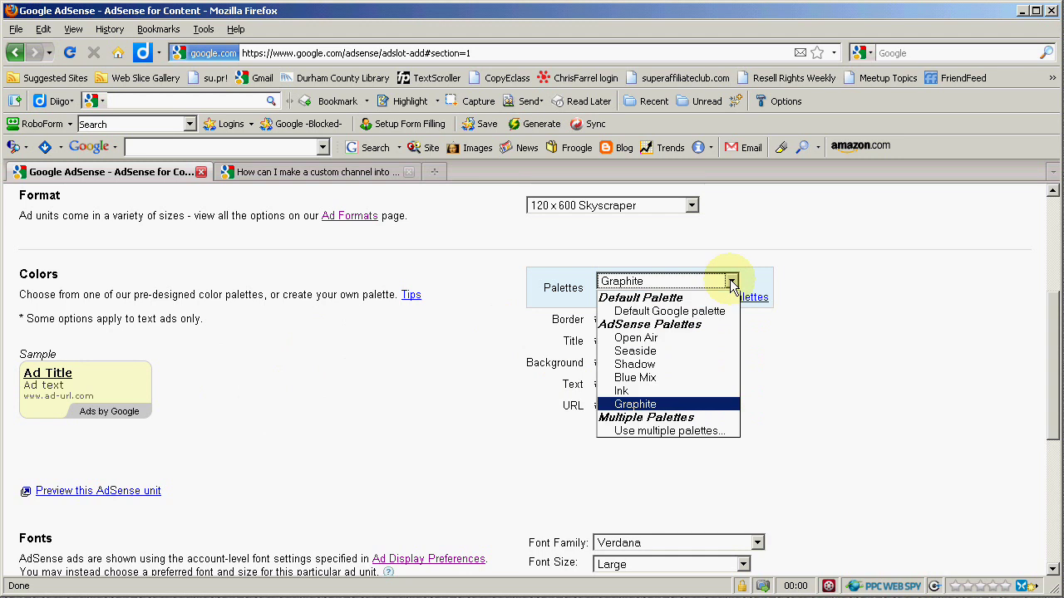
pyautogui.click(676, 338)
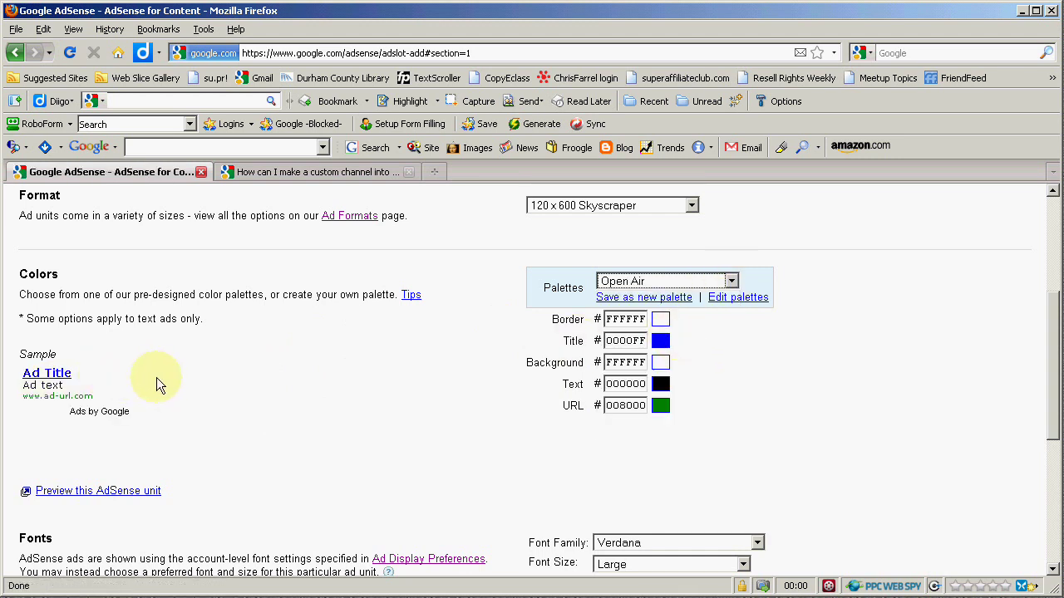
pyautogui.doubleClick(625, 362)
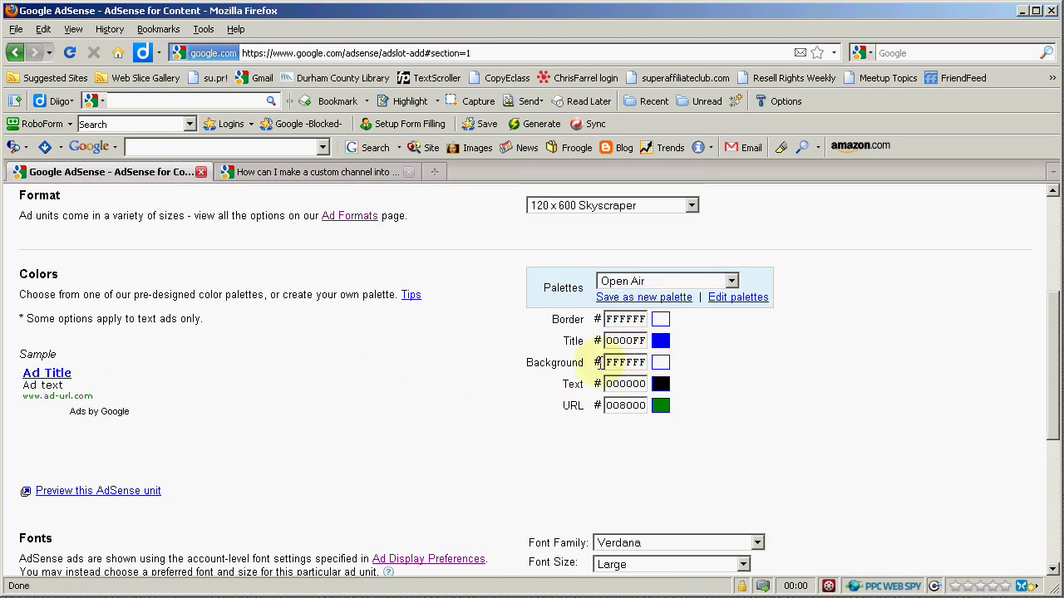
pyautogui.moveTo(607, 363); pyautogui.dragTo(674, 364)
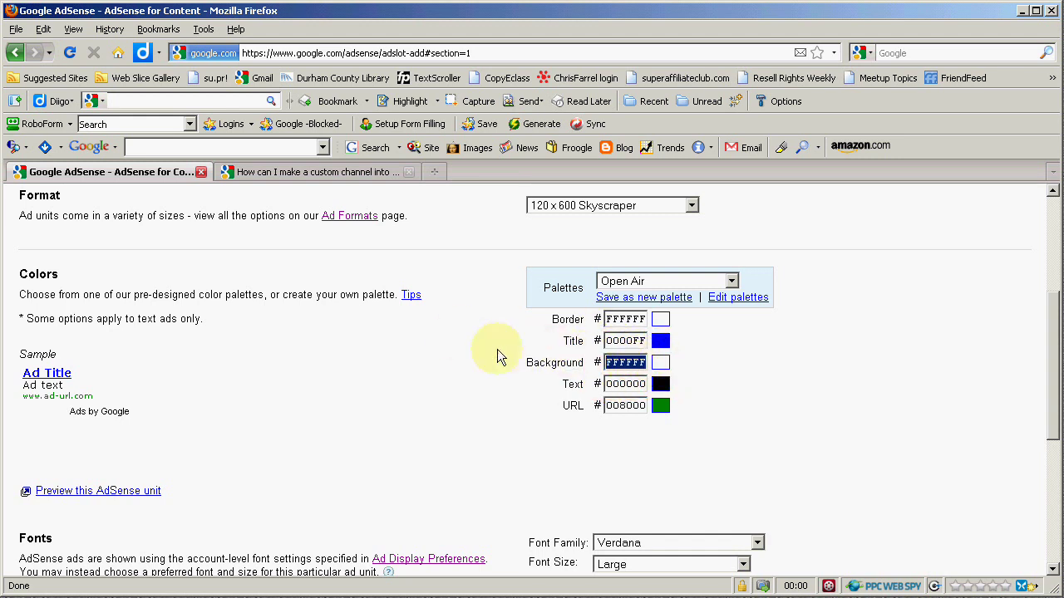
pyautogui.click(610, 363)
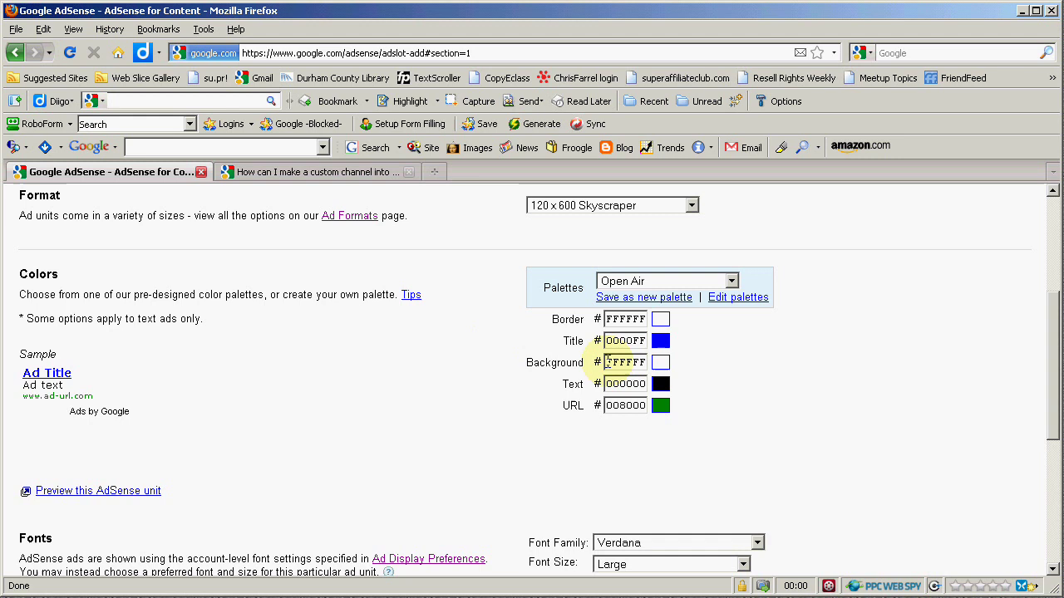
pyautogui.doubleClick(635, 363)
pyautogui.moveTo(626, 362); pyautogui.dragTo(656, 359)
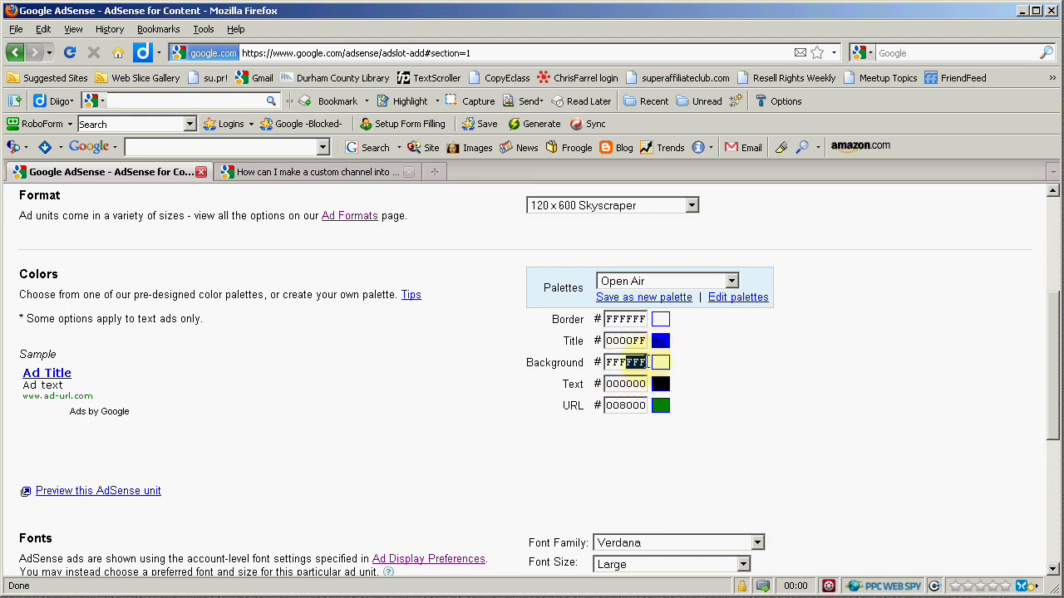
pyautogui.write('ccc')
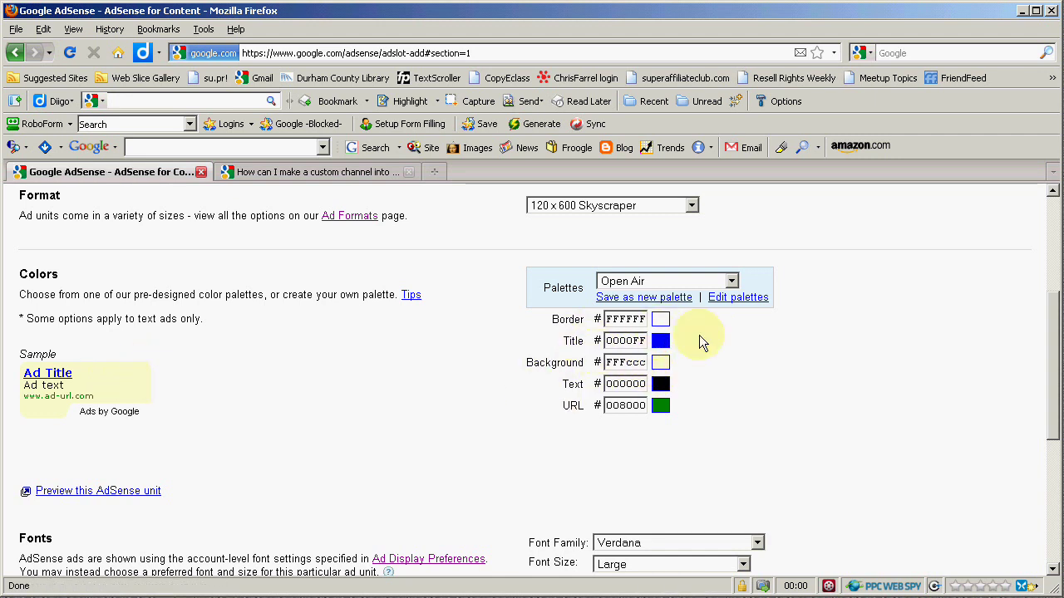
# Step: Change the border colour from FFFFFF to FFFccc
pyautogui.click(627, 319)
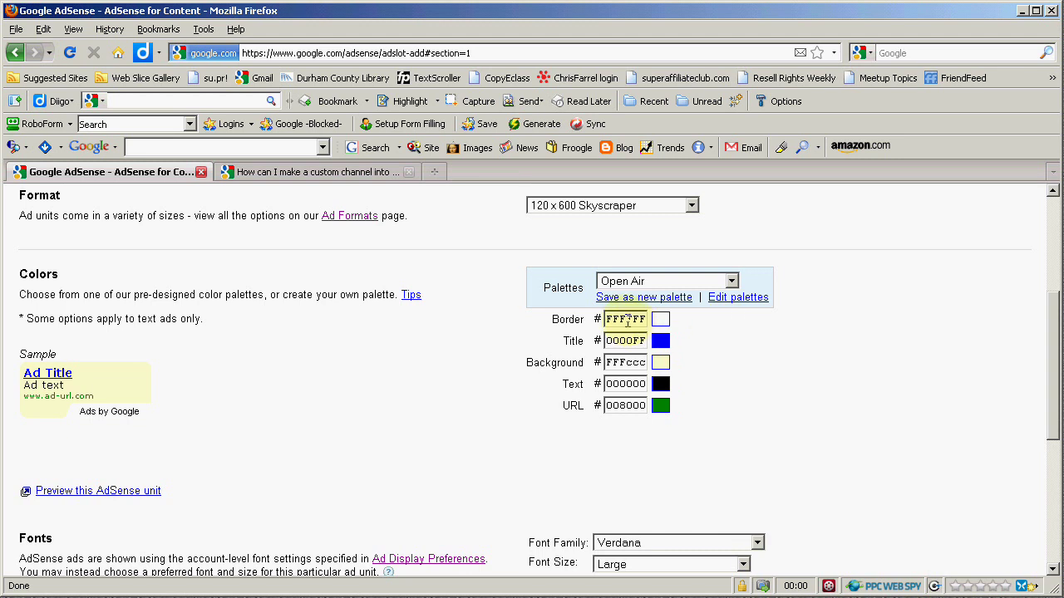
pyautogui.moveTo(627, 320); pyautogui.dragTo(652, 319)
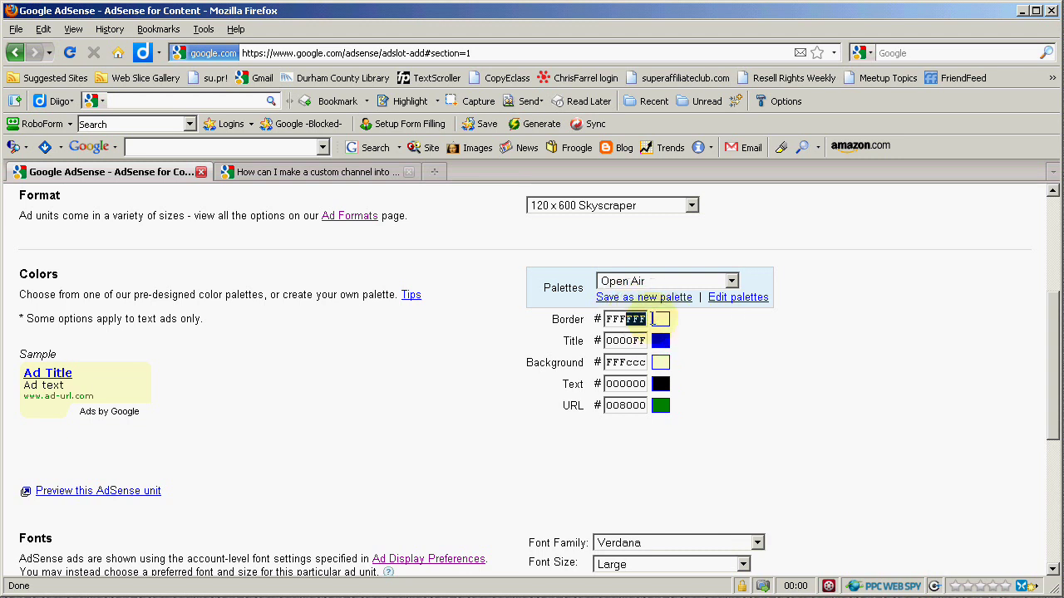
pyautogui.write('ccc')
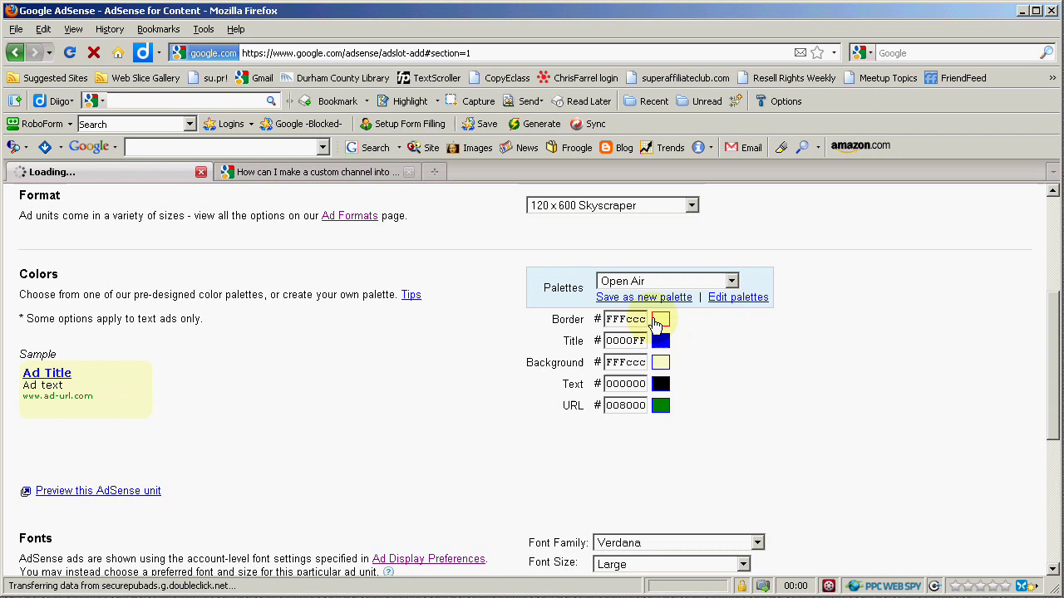
pyautogui.click(624, 319)
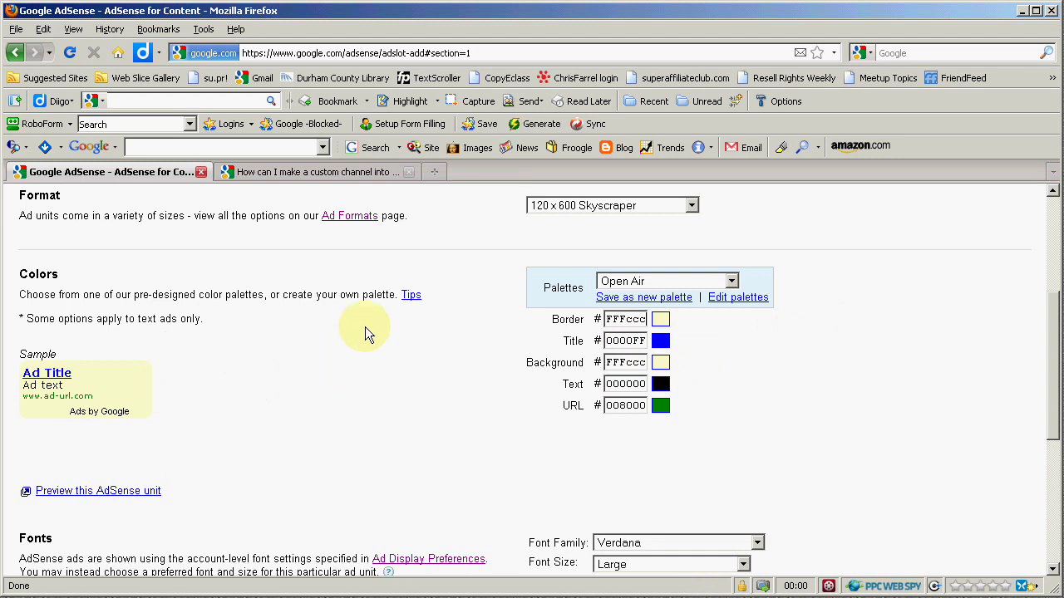
# Step: Change the Corner Styles setting from Very rounded corners to Square corners
pyautogui.scroll(-3, 351, 378)
pyautogui.scroll(-4, 713, 370)
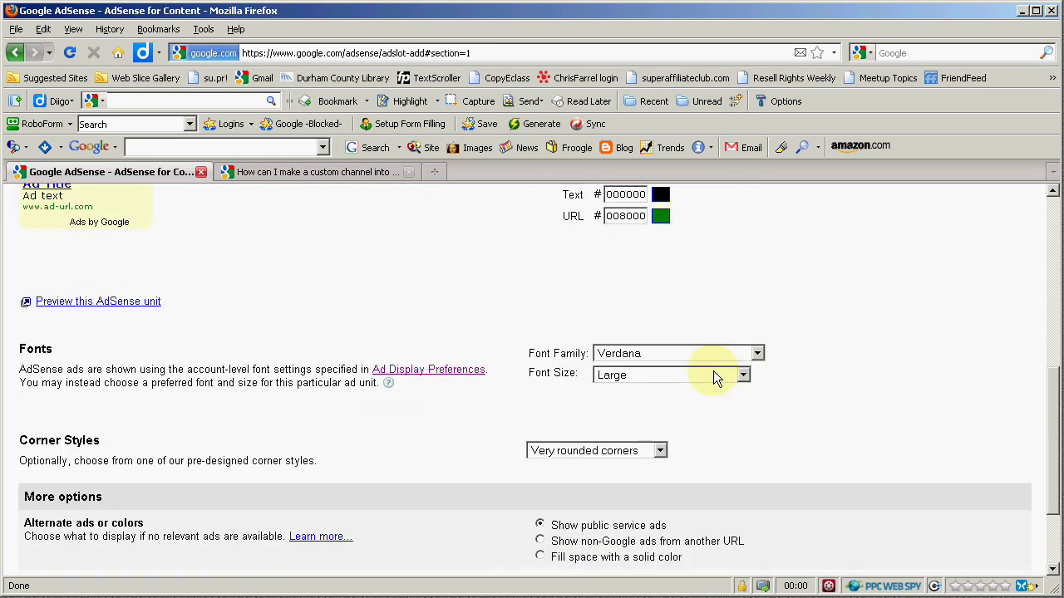
pyautogui.scroll(7, 698, 375)
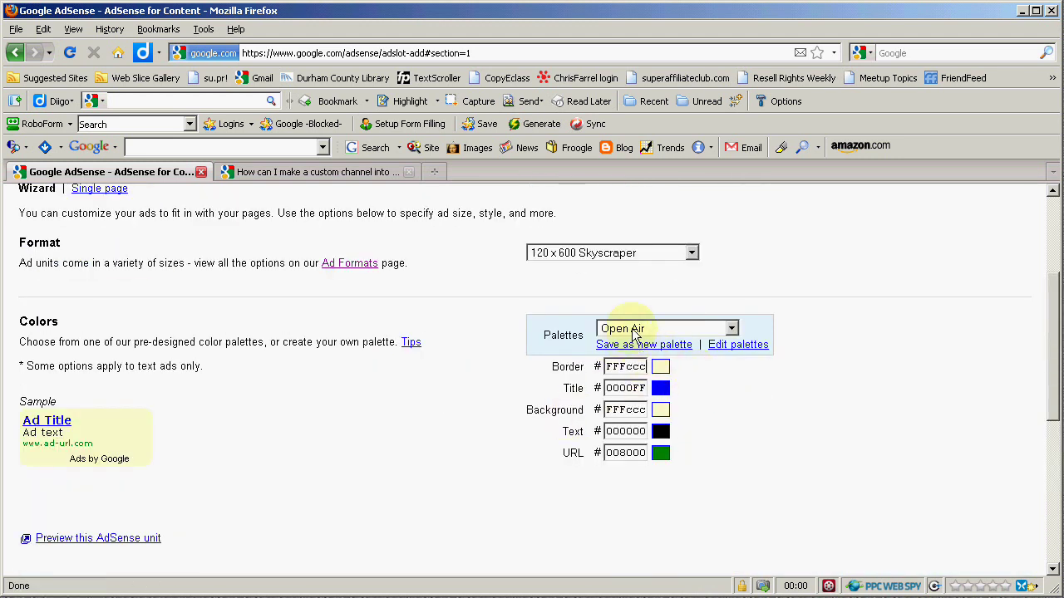
pyautogui.scroll(-5, 753, 450)
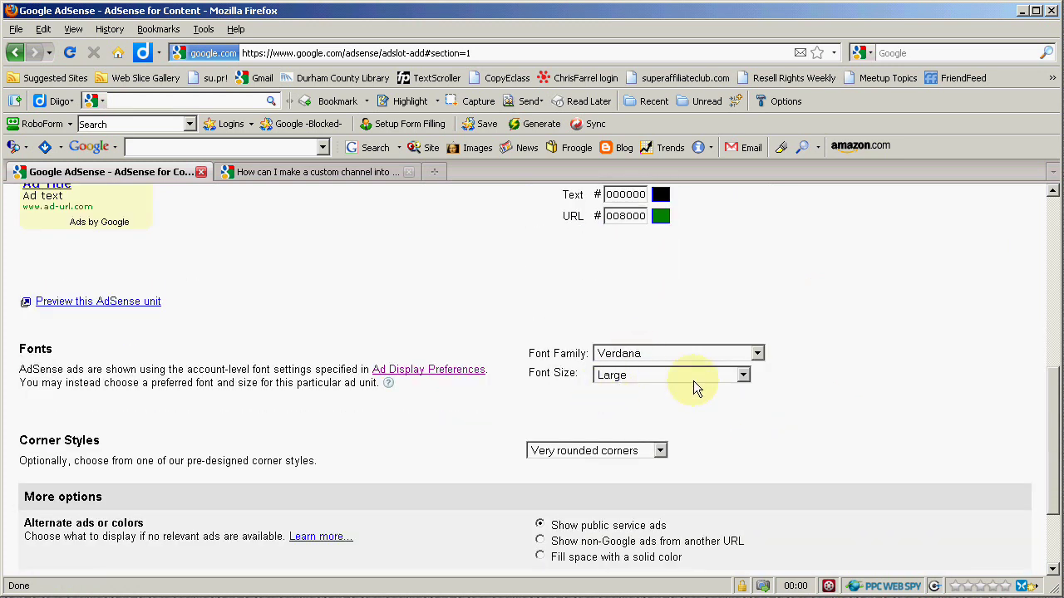
pyautogui.scroll(6, 729, 421)
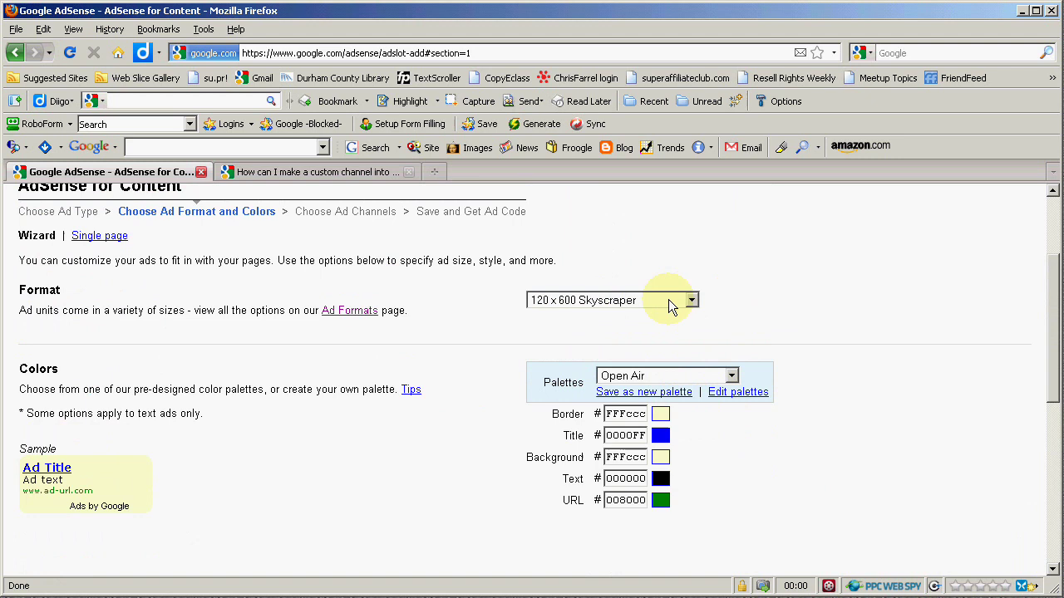
pyautogui.scroll(-7, 773, 530)
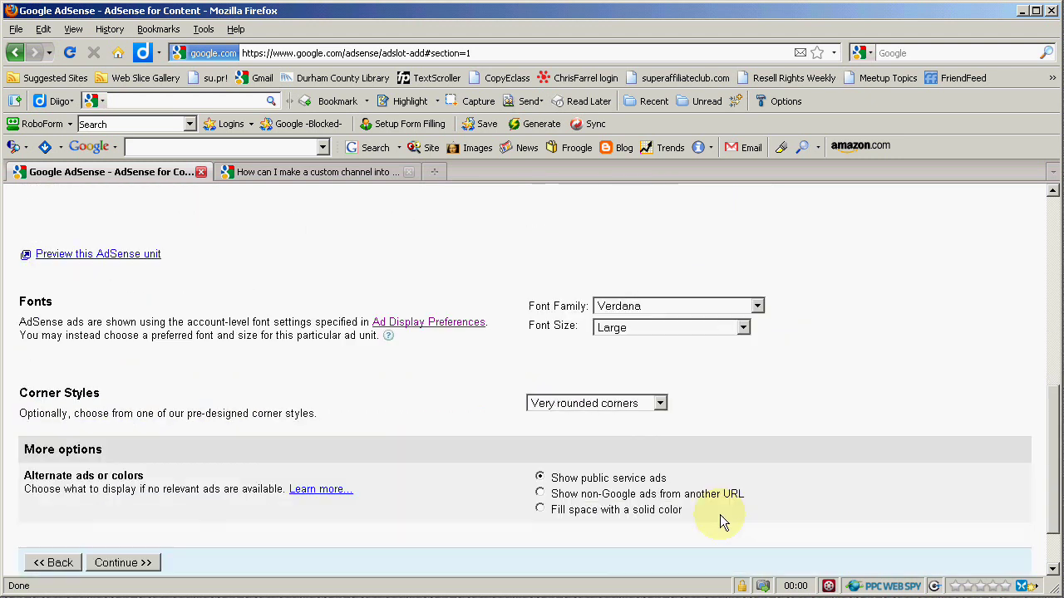
pyautogui.click(614, 404)
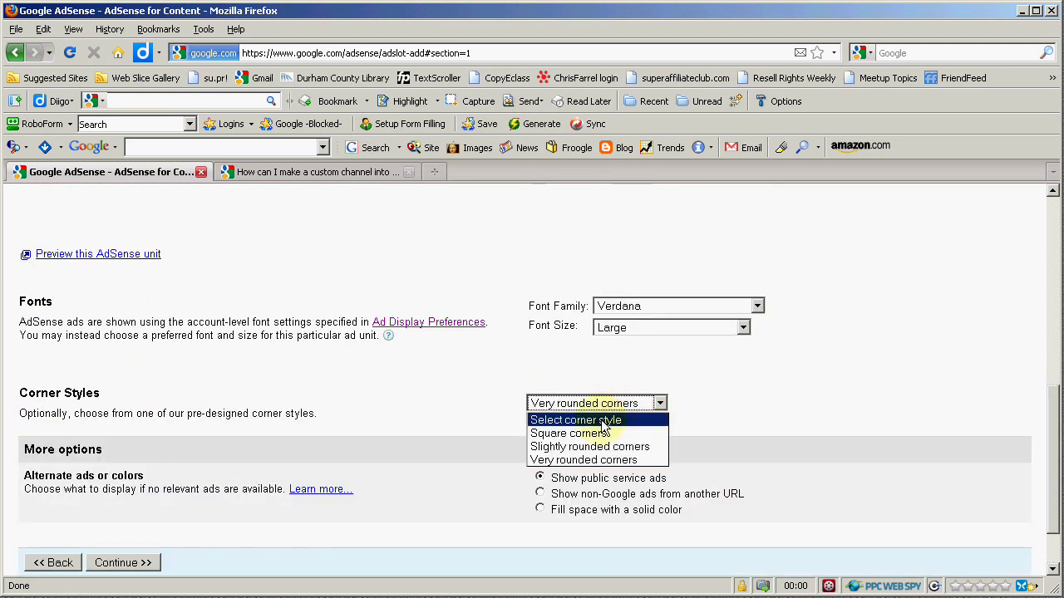
pyautogui.click(582, 433)
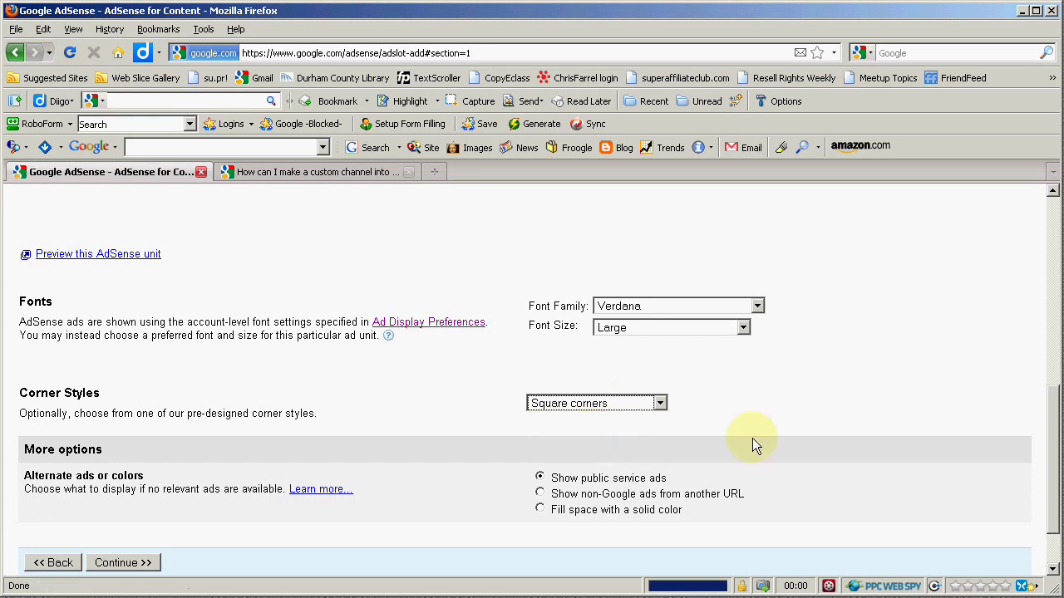
pyautogui.scroll(6, 752, 438)
pyautogui.scroll(-8, 193, 424)
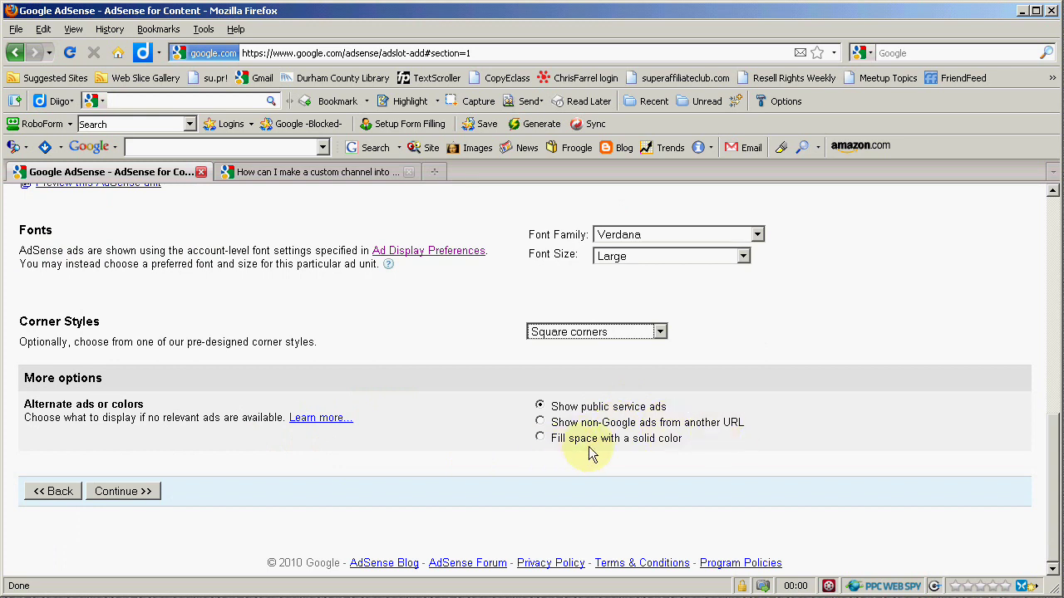
# Step: Continue past Choose Ad Channels with Front Page selected to the naming step
pyautogui.click(120, 493)
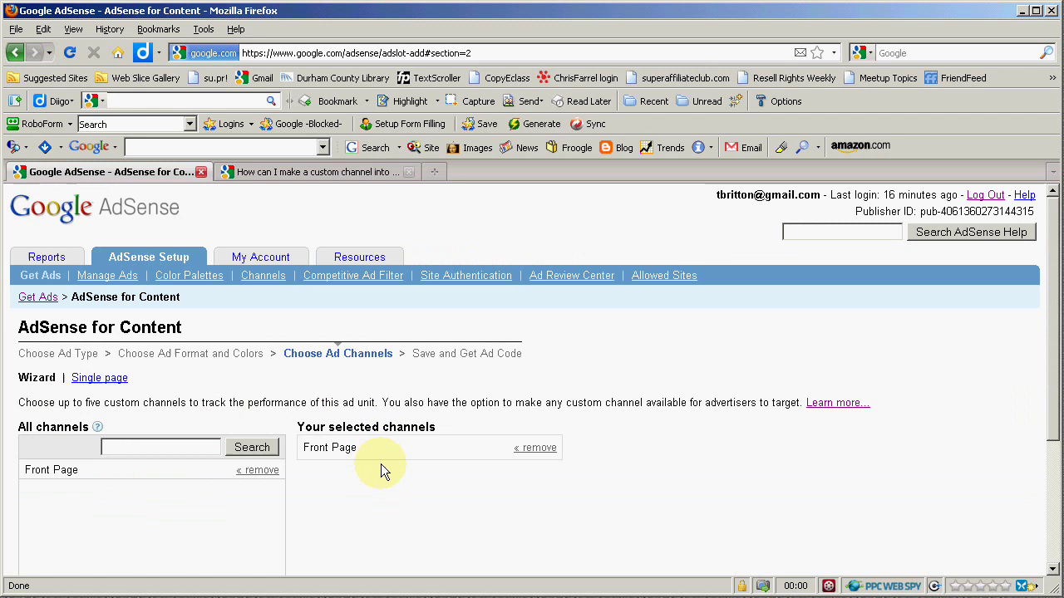
pyautogui.scroll(-5, 380, 464)
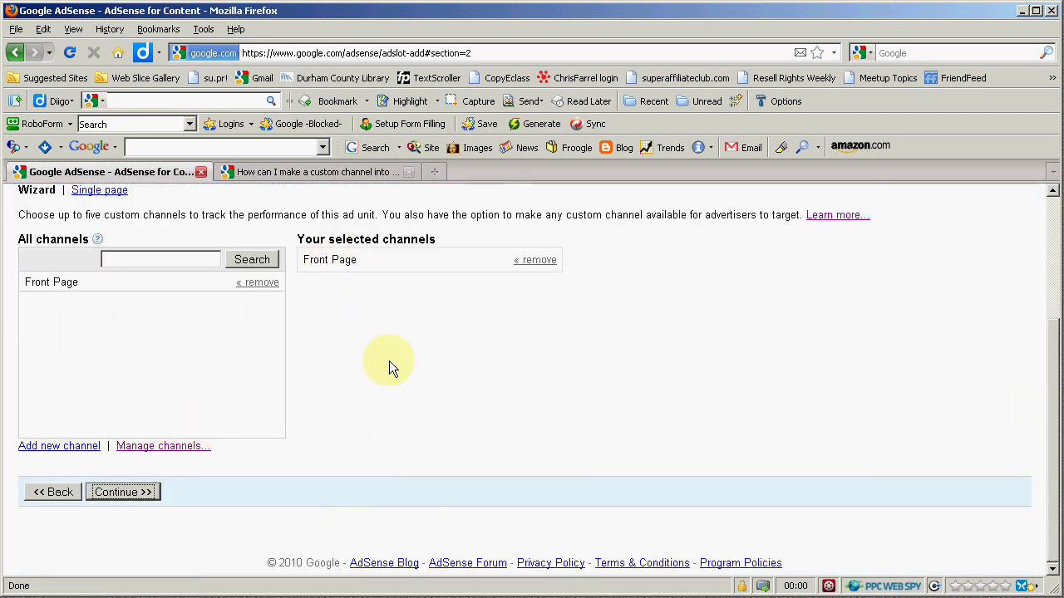
pyautogui.click(146, 492)
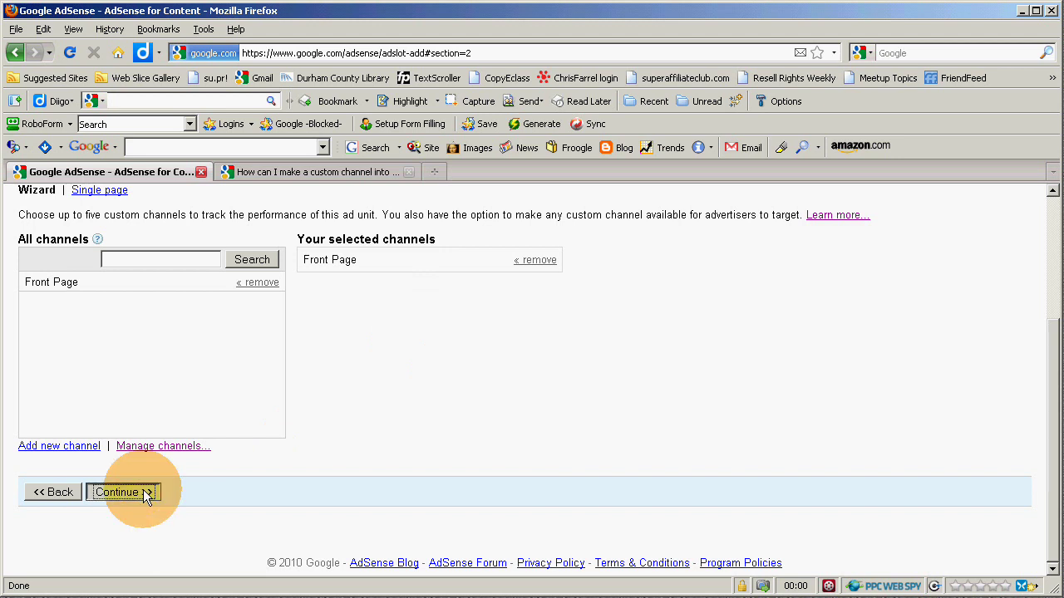
# Step: Replace 'Text' with 'Image' in the unit name to read Front Page 1 - Image Only 120x600
pyautogui.scroll(-1, 366, 378)
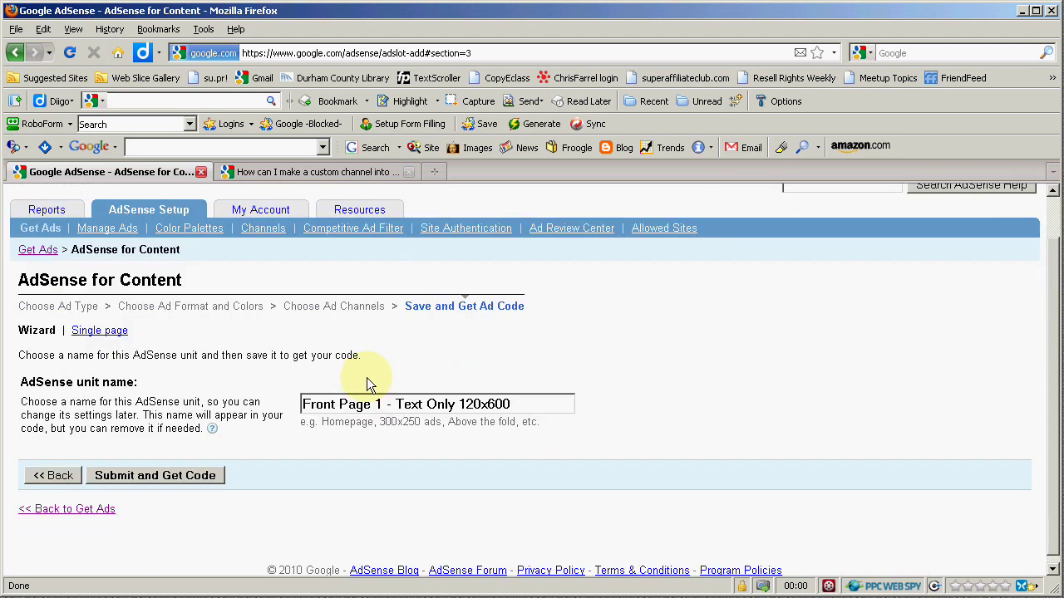
pyautogui.moveTo(395, 405); pyautogui.dragTo(422, 414)
pyautogui.write('Image')
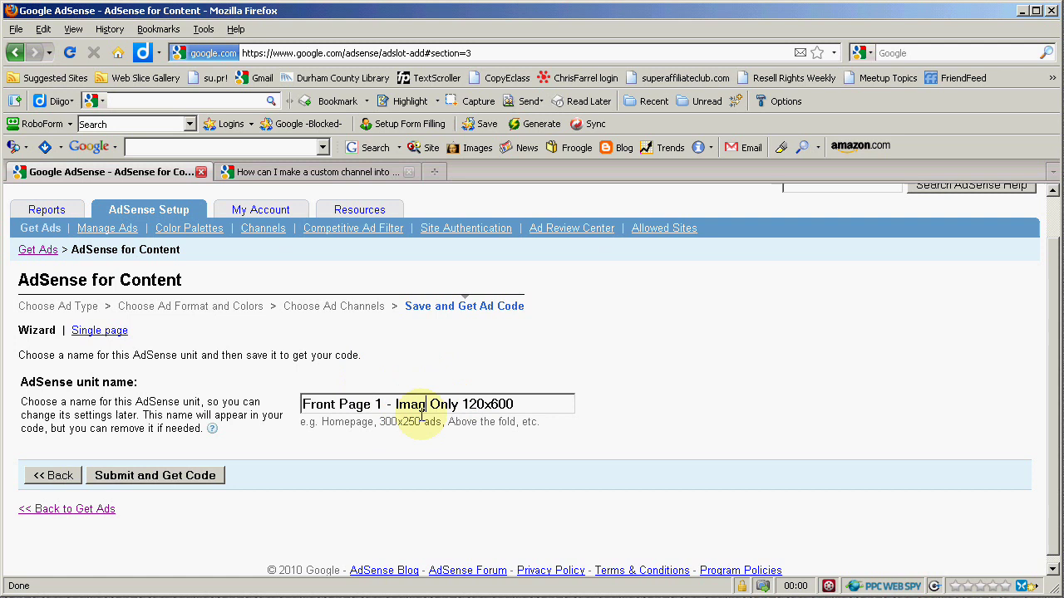